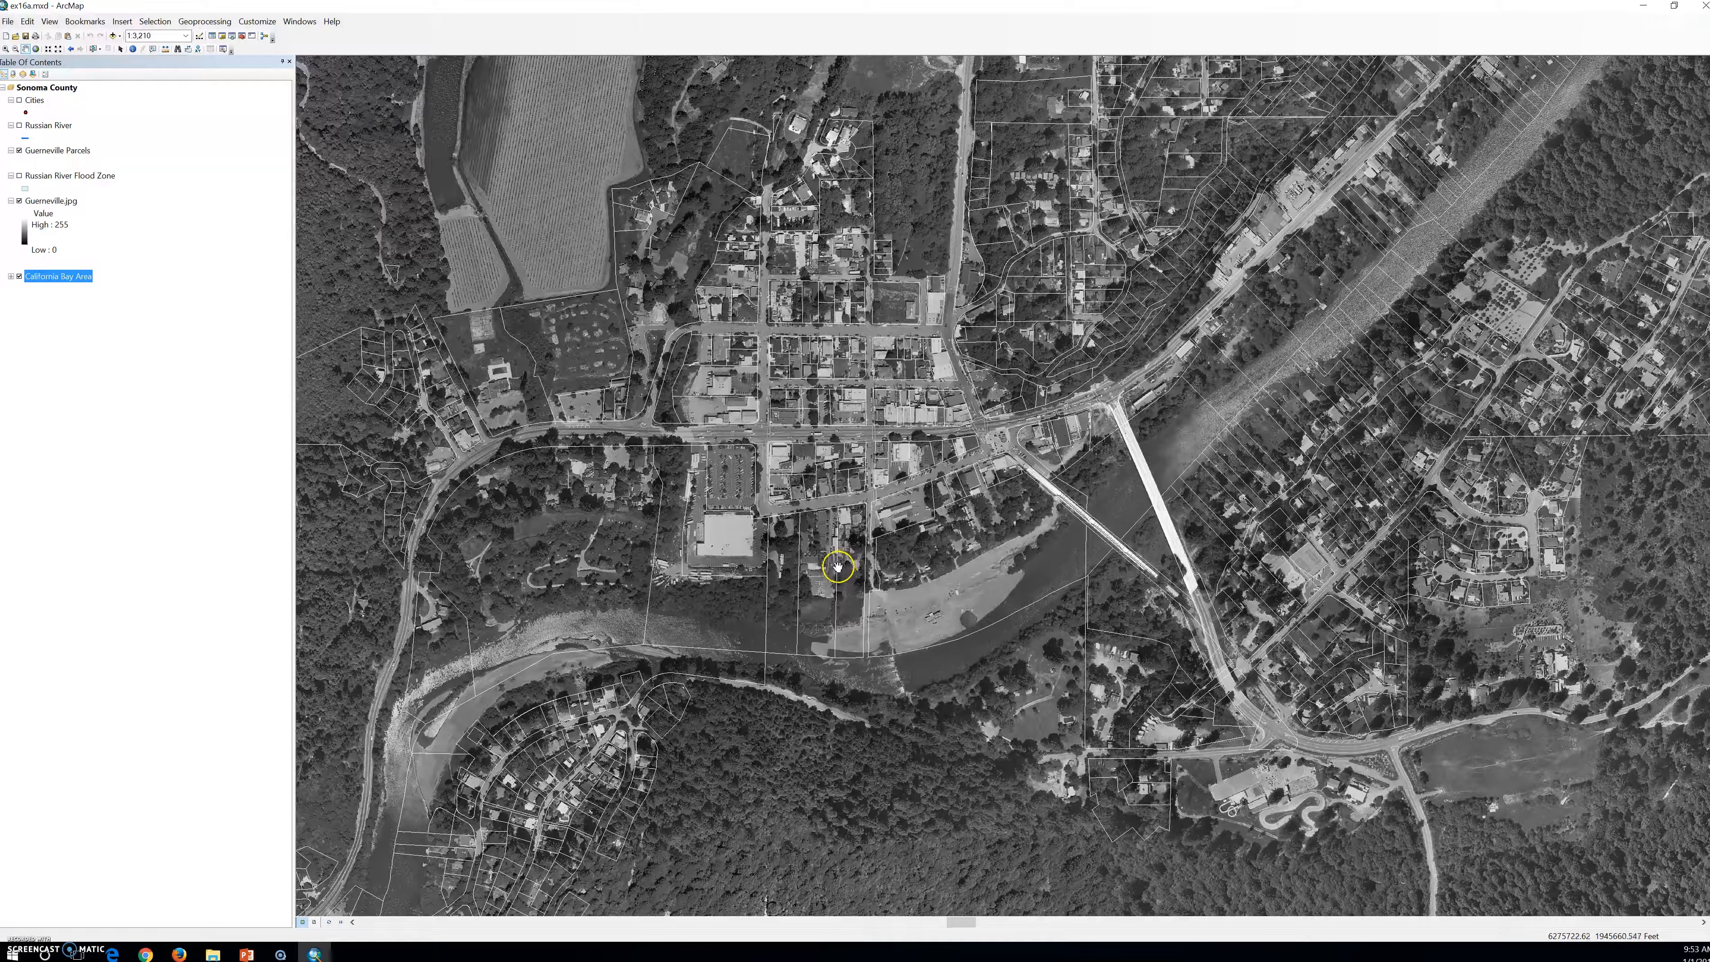
Select by location the Guerneville Parcels features that intersect the Russian River Flood Zone layer.
{"action": "left_click", "coordinate": [836, 568]}
{"action": "left_click", "coordinate": [835, 569]}
{"action": "left_click", "coordinate": [160, 34]}
{"action": "left_click", "coordinate": [149, 25]}
{"action": "left_click", "coordinate": [171, 53]}
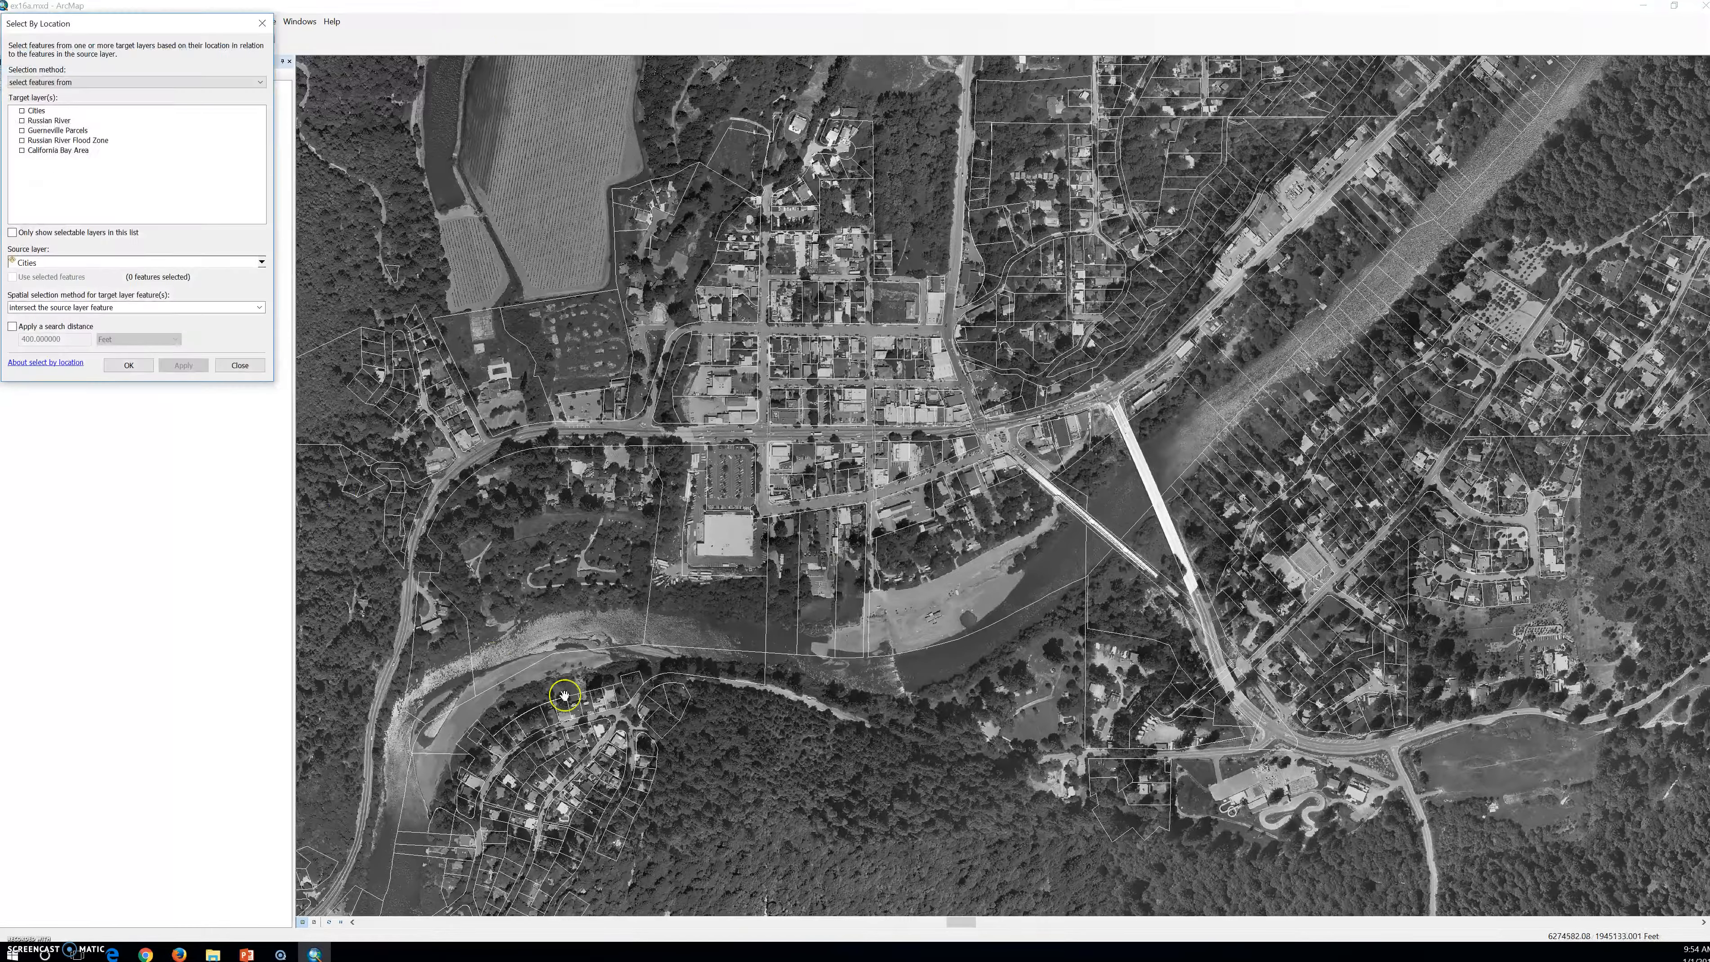
{"action": "left_click_drag", "start_coordinate": [98, 21], "coordinate": [466, 283]}
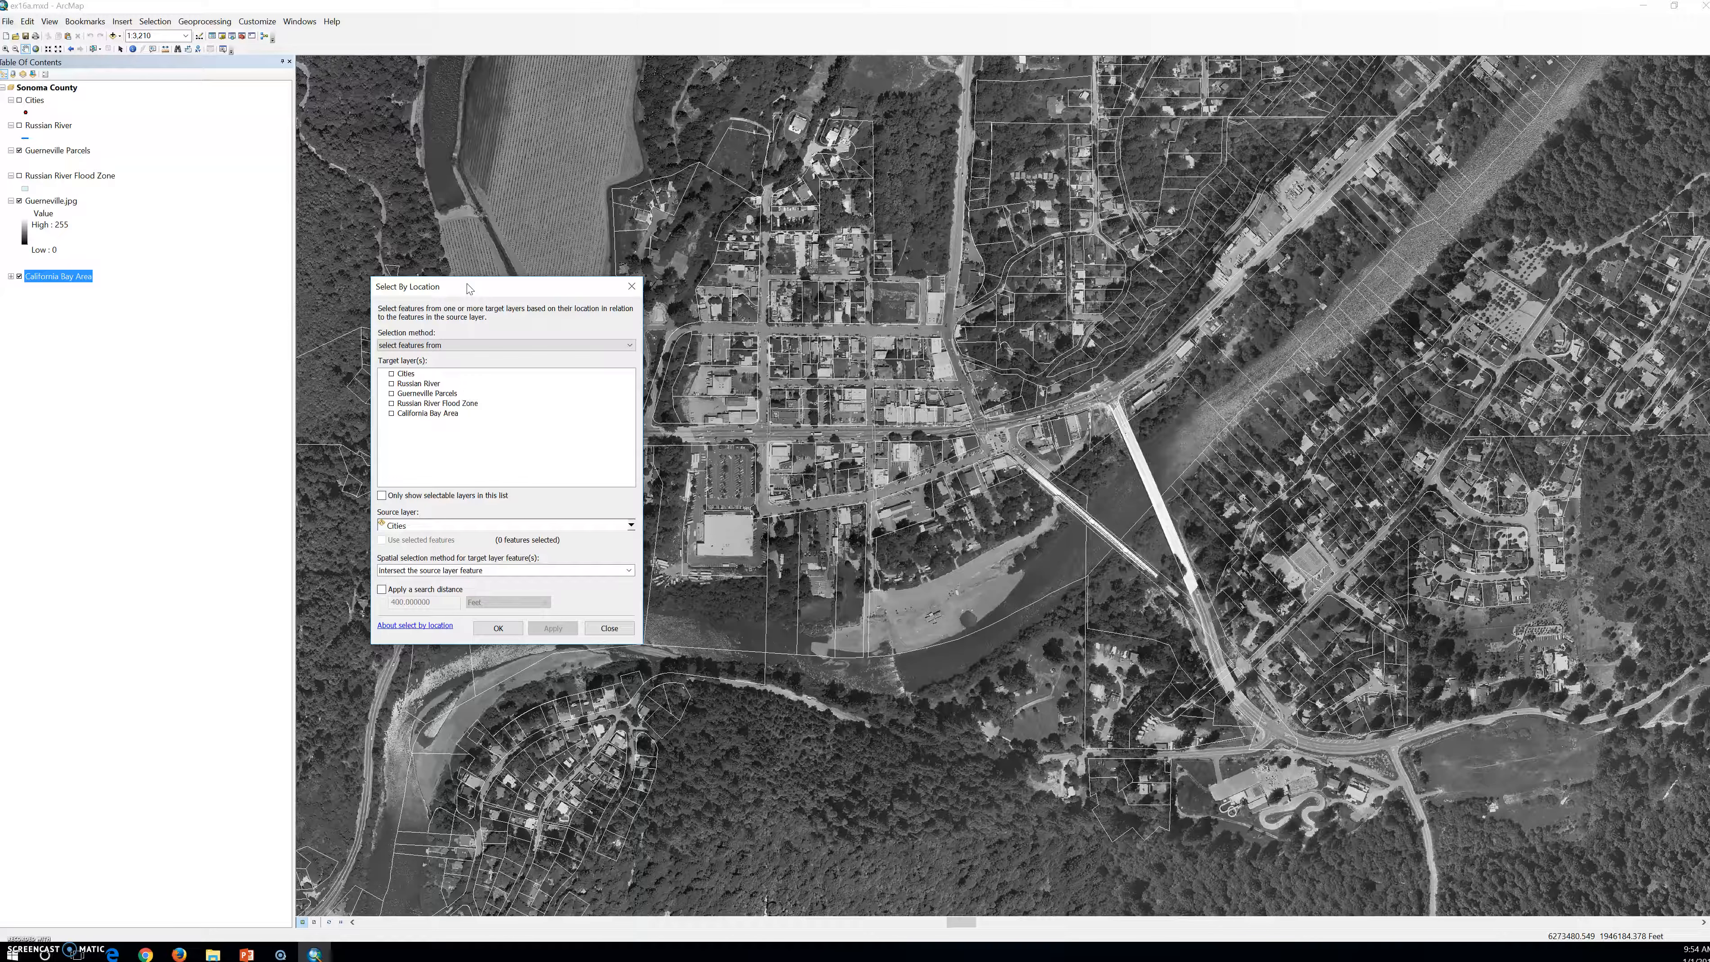
{"action": "left_click", "coordinate": [391, 393]}
{"action": "left_click", "coordinate": [631, 525]}
{"action": "left_click", "coordinate": [485, 563]}
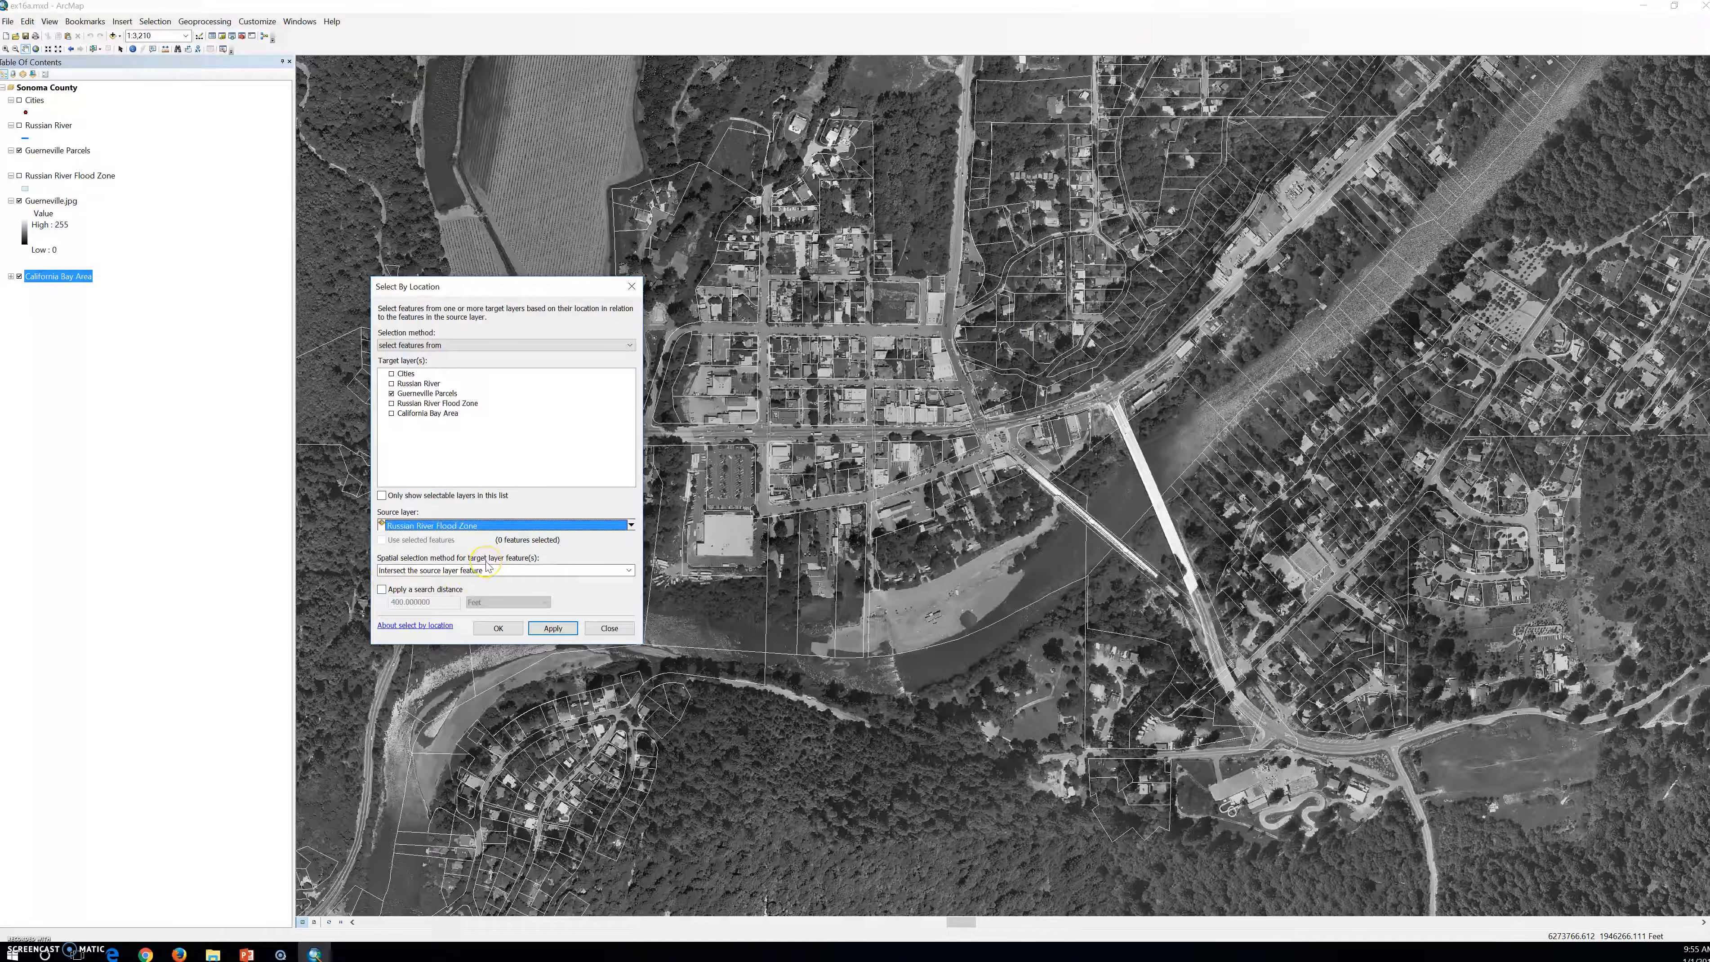
{"action": "left_click", "coordinate": [569, 629]}
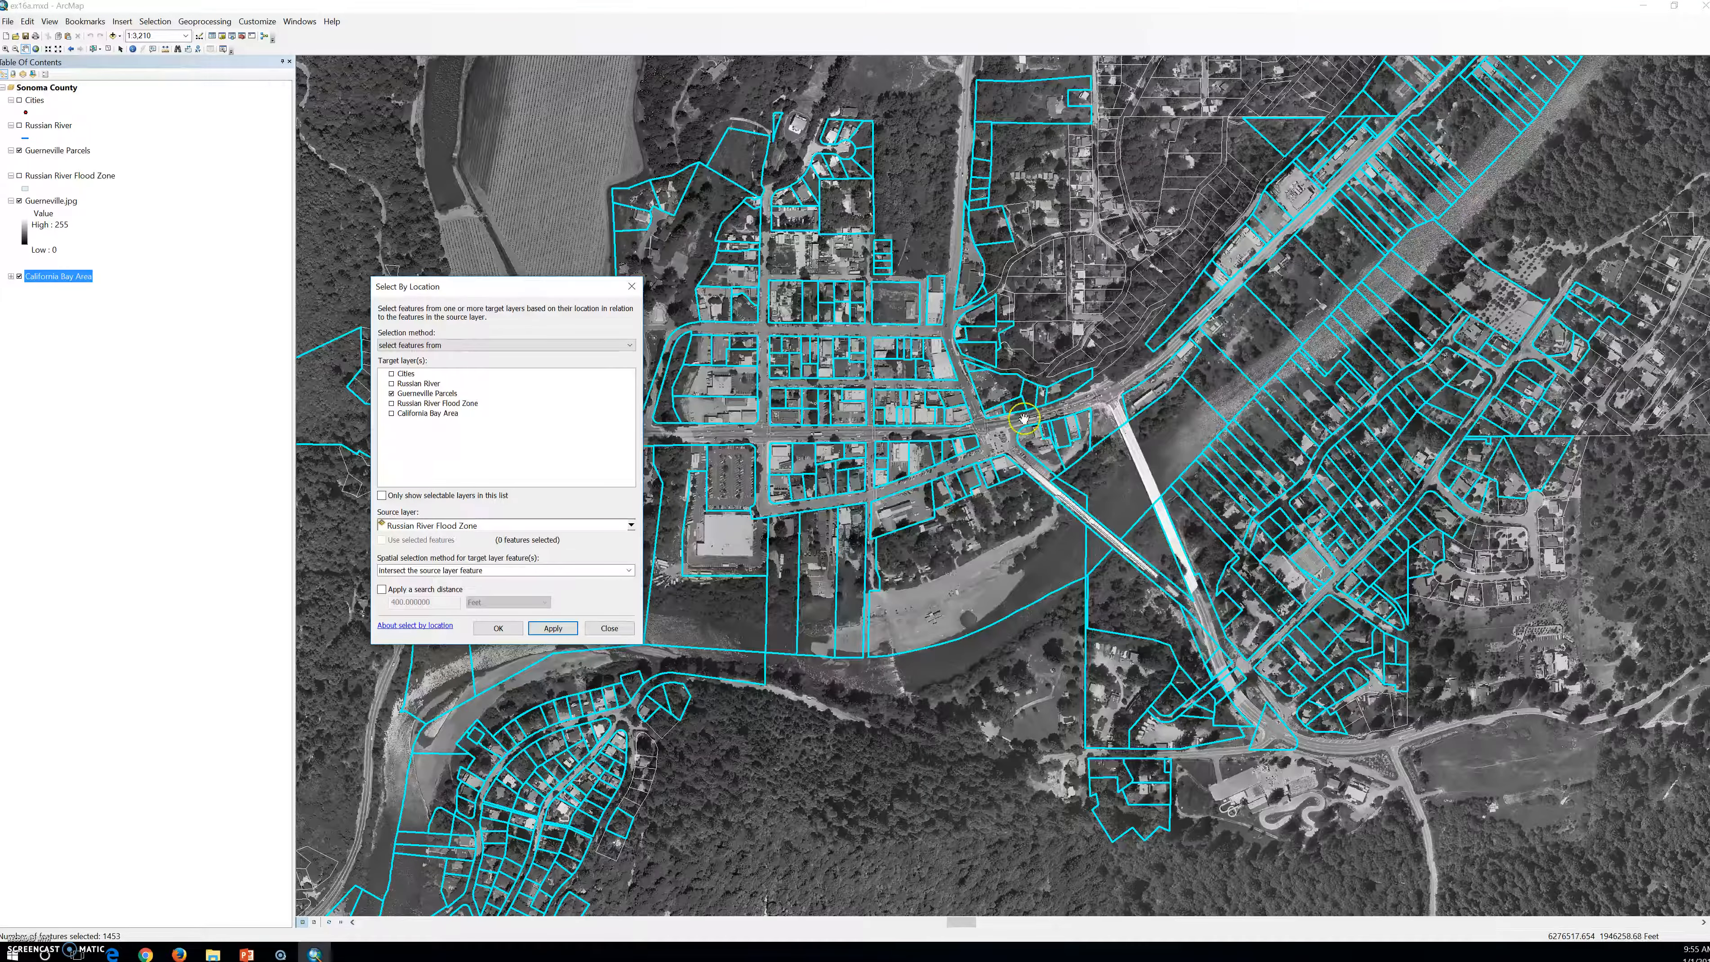
Turn on the Russian River Flood Zone layer, reapply the same location selection and close its dialog.
{"action": "left_click", "coordinate": [19, 175]}
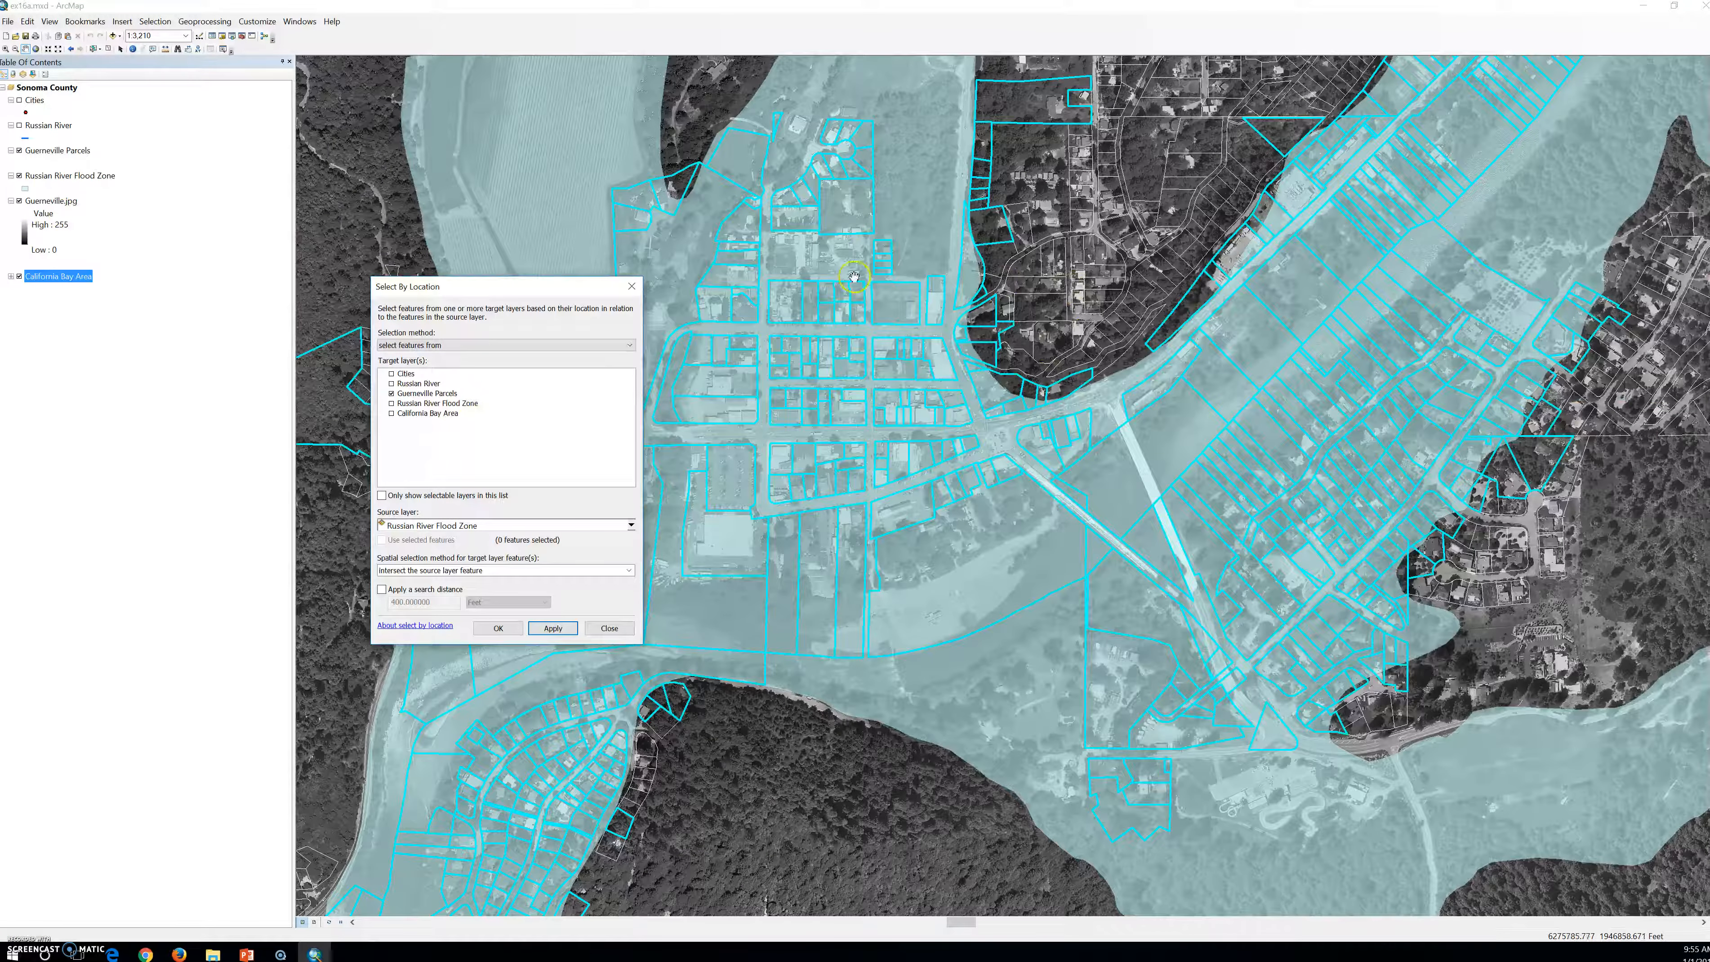
{"action": "left_click", "coordinate": [841, 188]}
{"action": "left_click", "coordinate": [832, 195]}
{"action": "left_click", "coordinate": [827, 213]}
{"action": "left_click", "coordinate": [821, 262]}
{"action": "left_click", "coordinate": [819, 268]}
{"action": "left_click", "coordinate": [810, 281]}
{"action": "left_click", "coordinate": [553, 628]}
{"action": "left_click", "coordinate": [499, 628]}
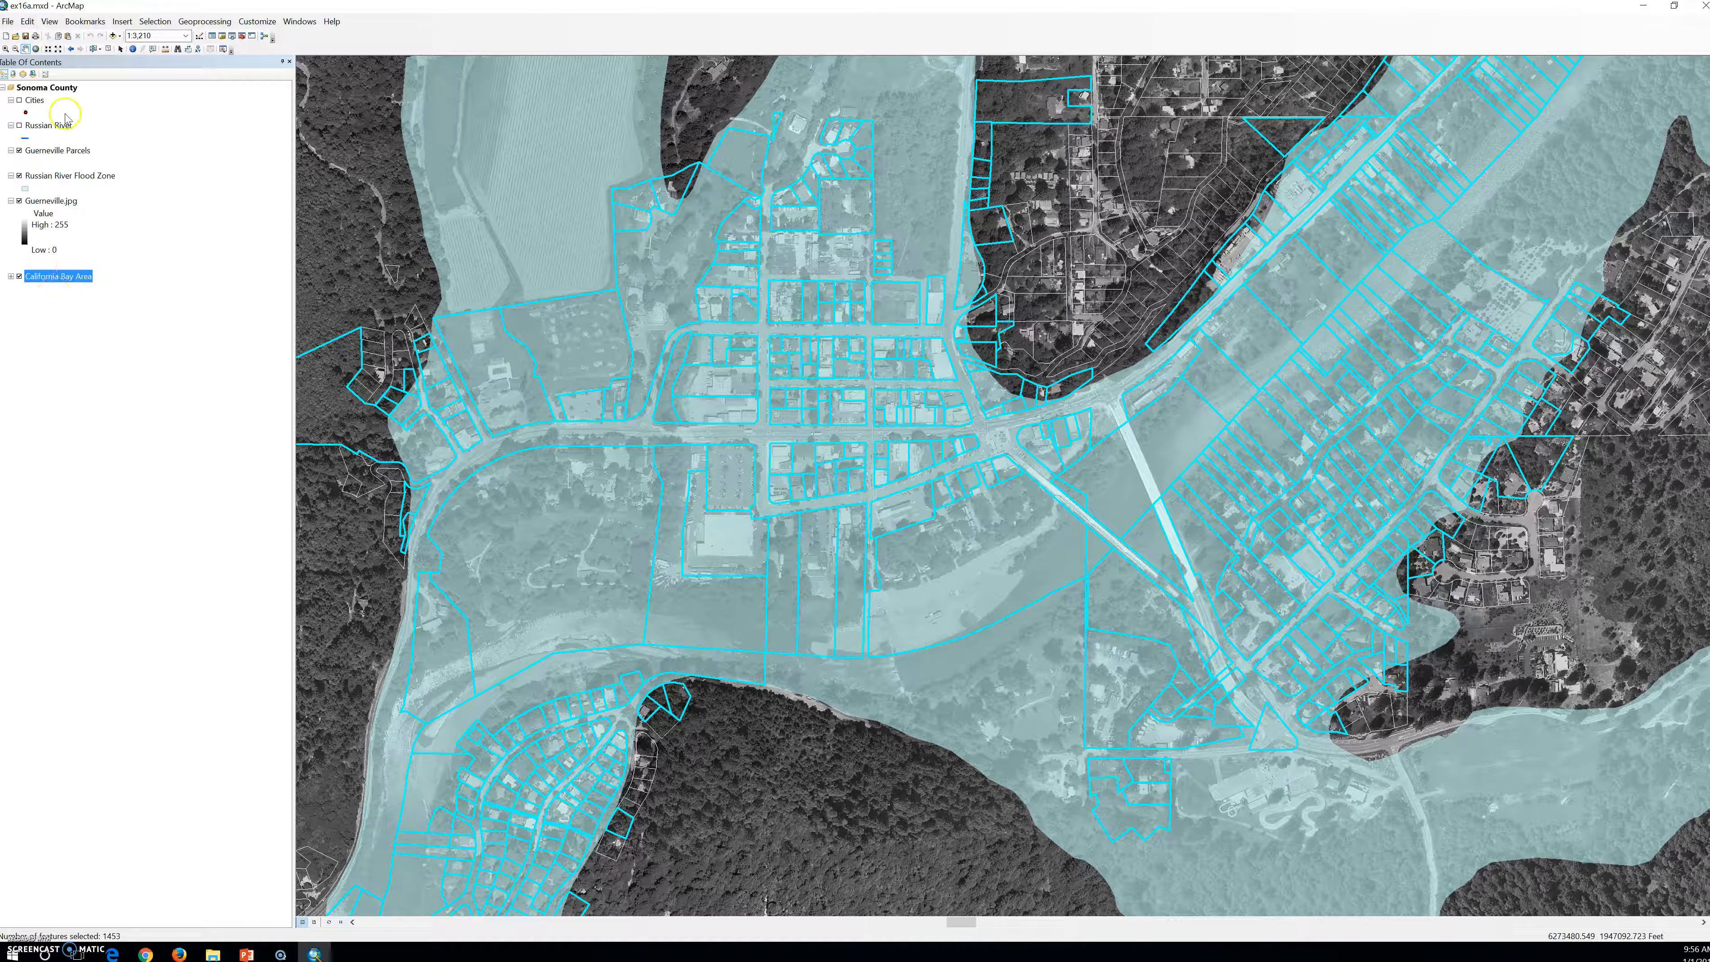
Change the fill color of the Guerneville Parcels layer symbol to red.
{"action": "left_click", "coordinate": [58, 151]}
{"action": "right_click", "coordinate": [59, 153]}
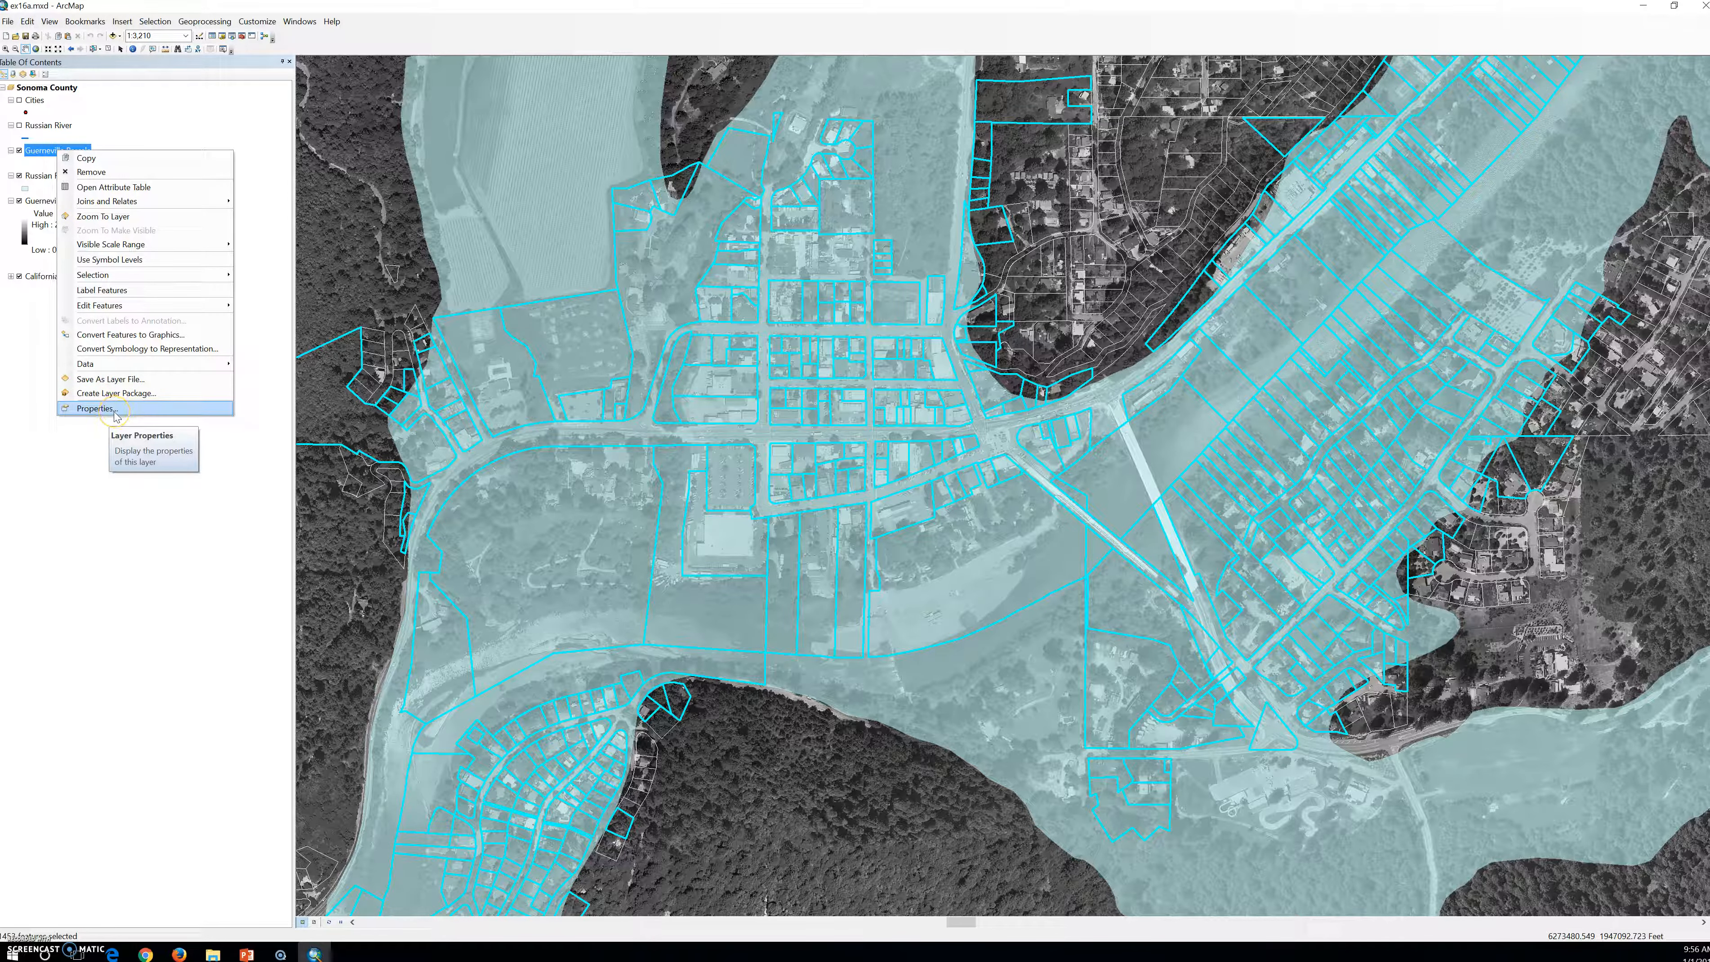
{"action": "left_click", "coordinate": [95, 409]}
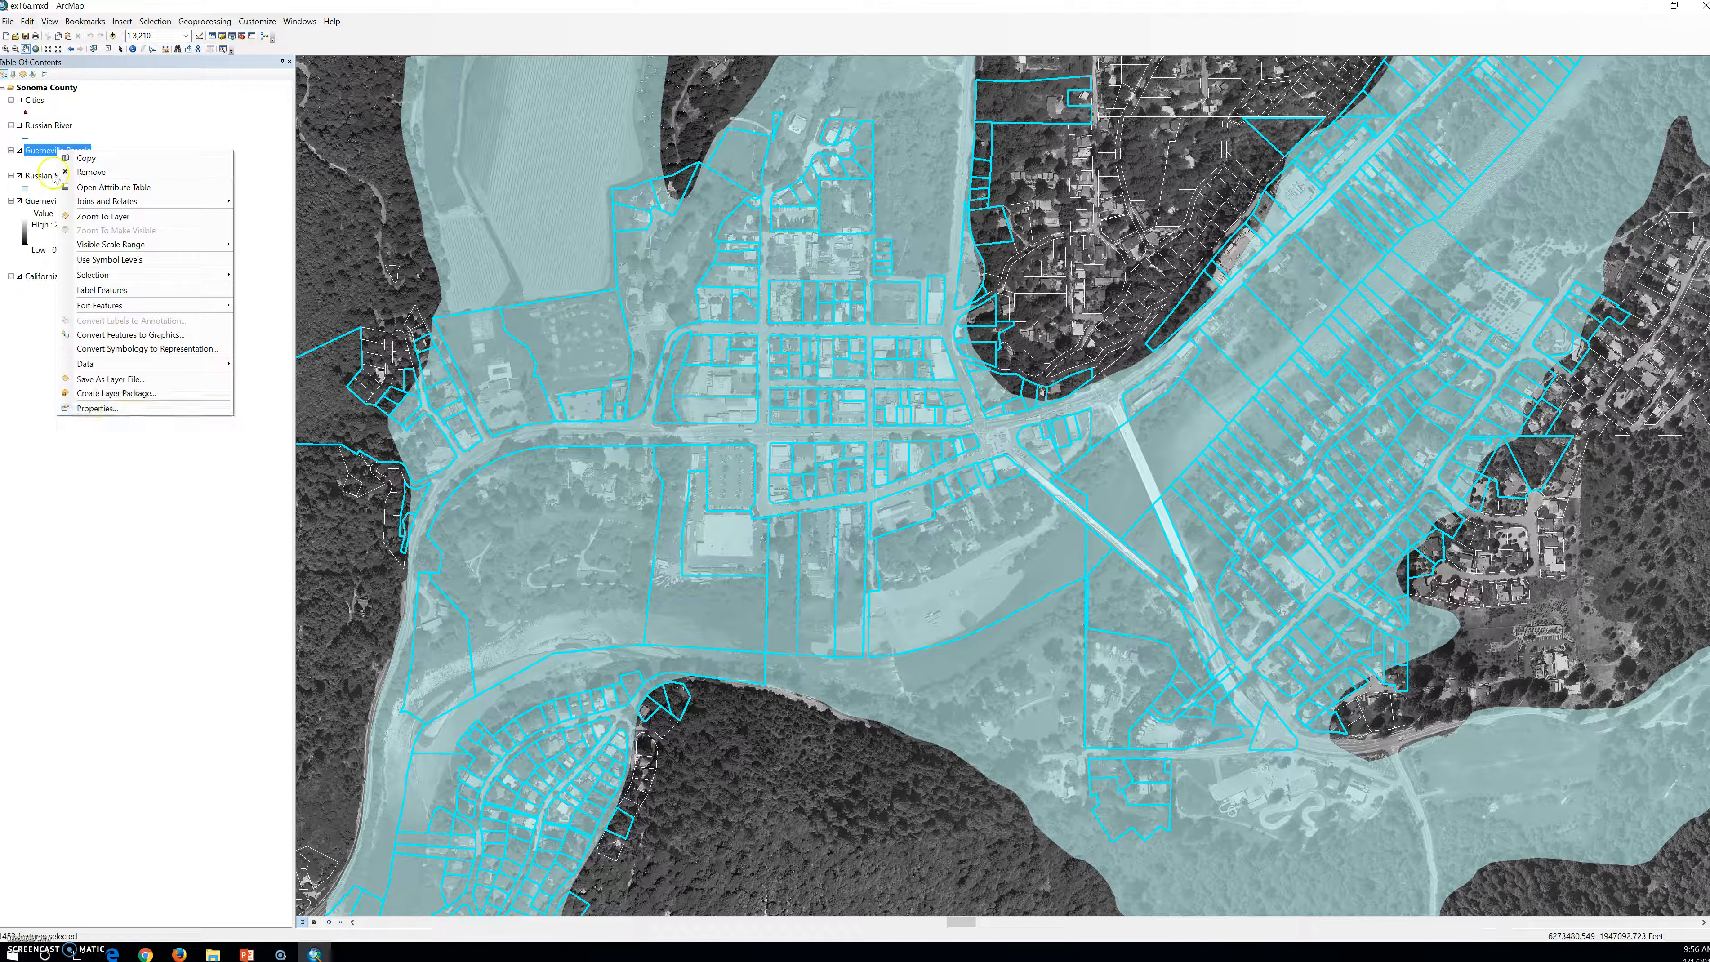
{"action": "left_click", "coordinate": [29, 161]}
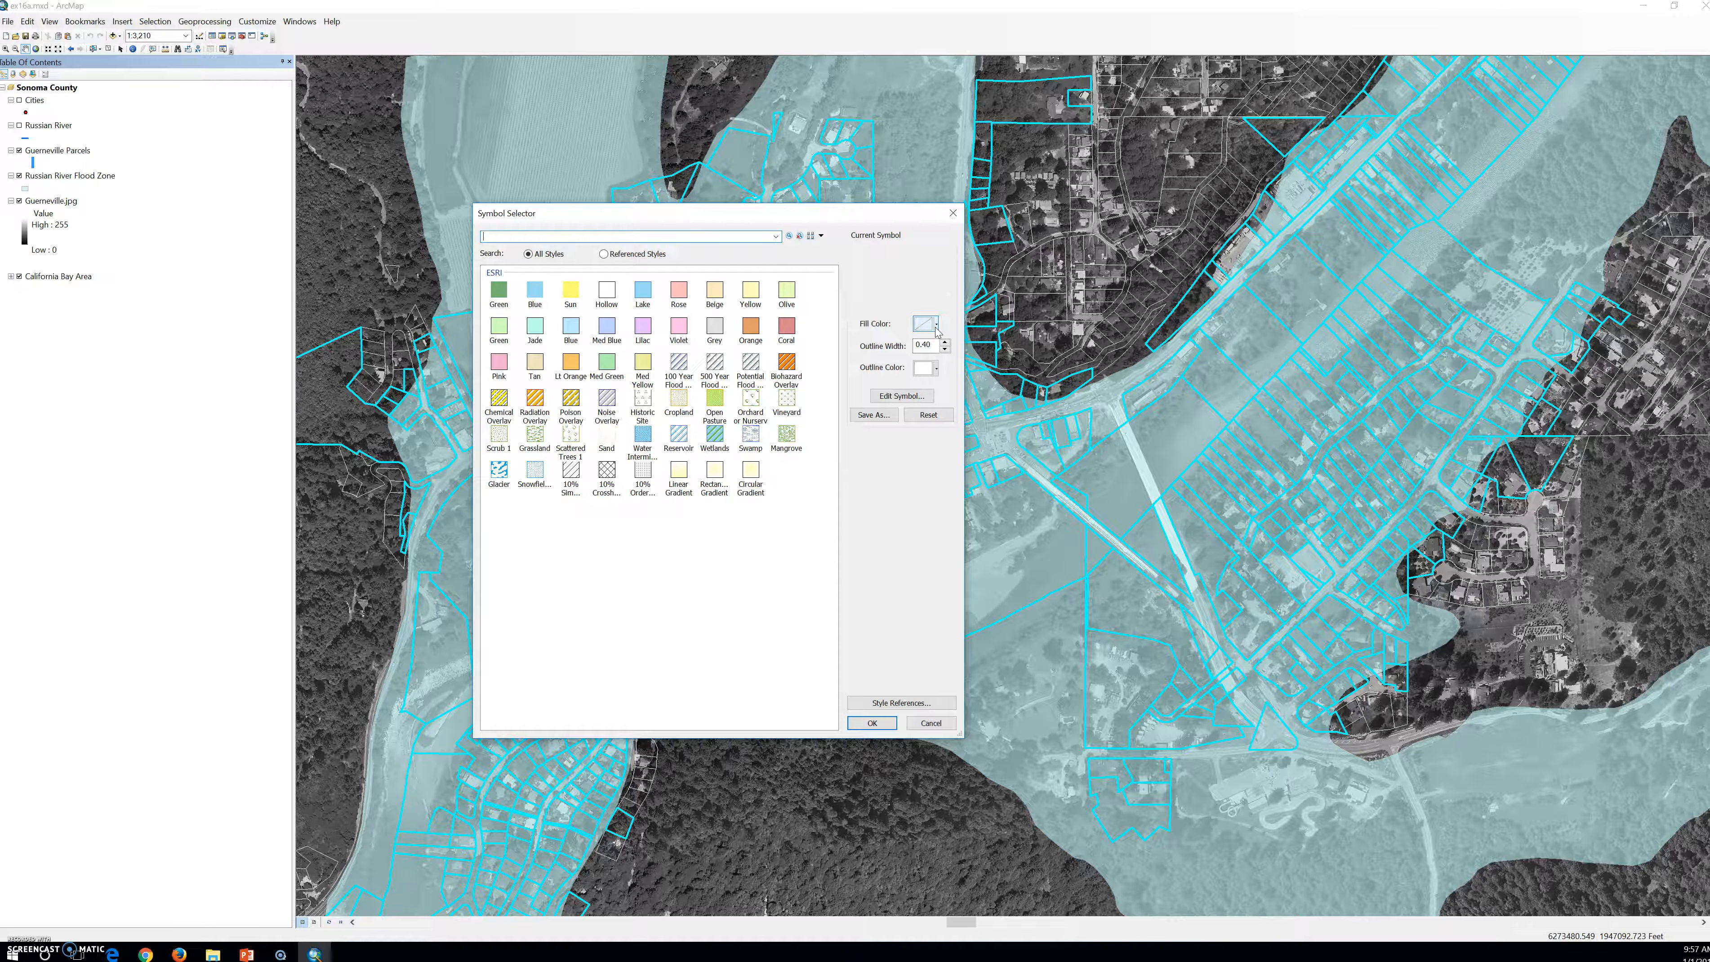
{"action": "left_click", "coordinate": [937, 328]}
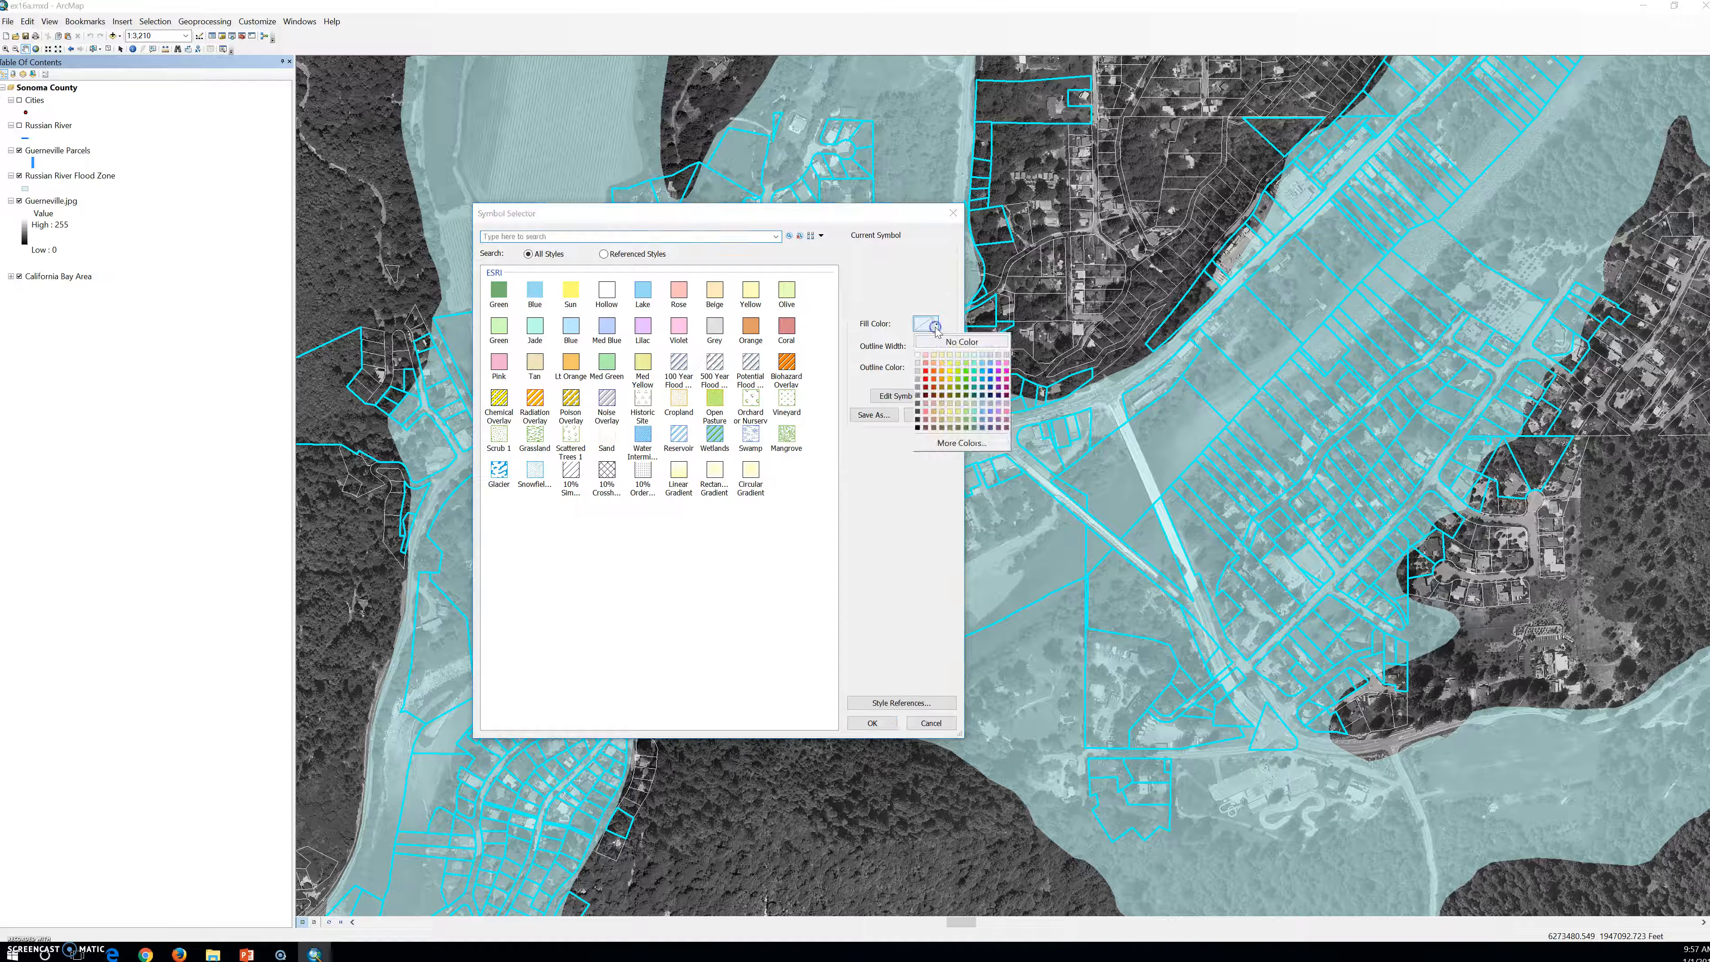
{"action": "left_click", "coordinate": [925, 376]}
{"action": "left_click", "coordinate": [874, 723]}
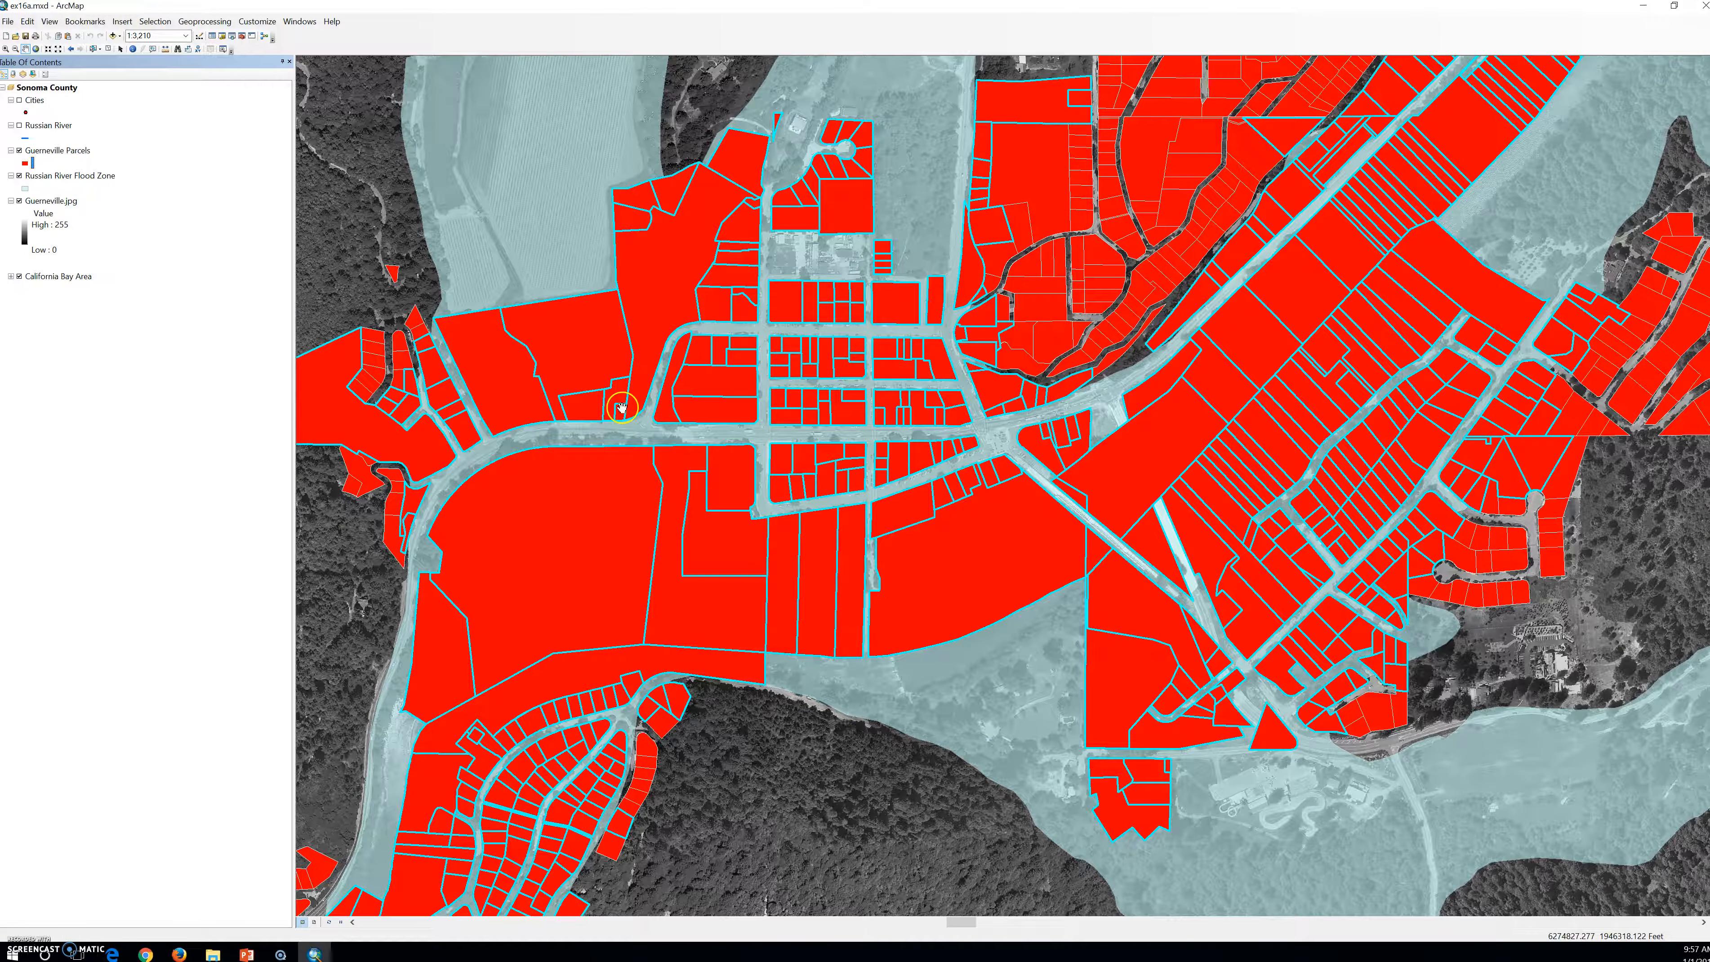
Open the Guerneville Parcels attribute table, resize its window to check how many records are selected, and close it.
{"action": "right_click", "coordinate": [43, 152]}
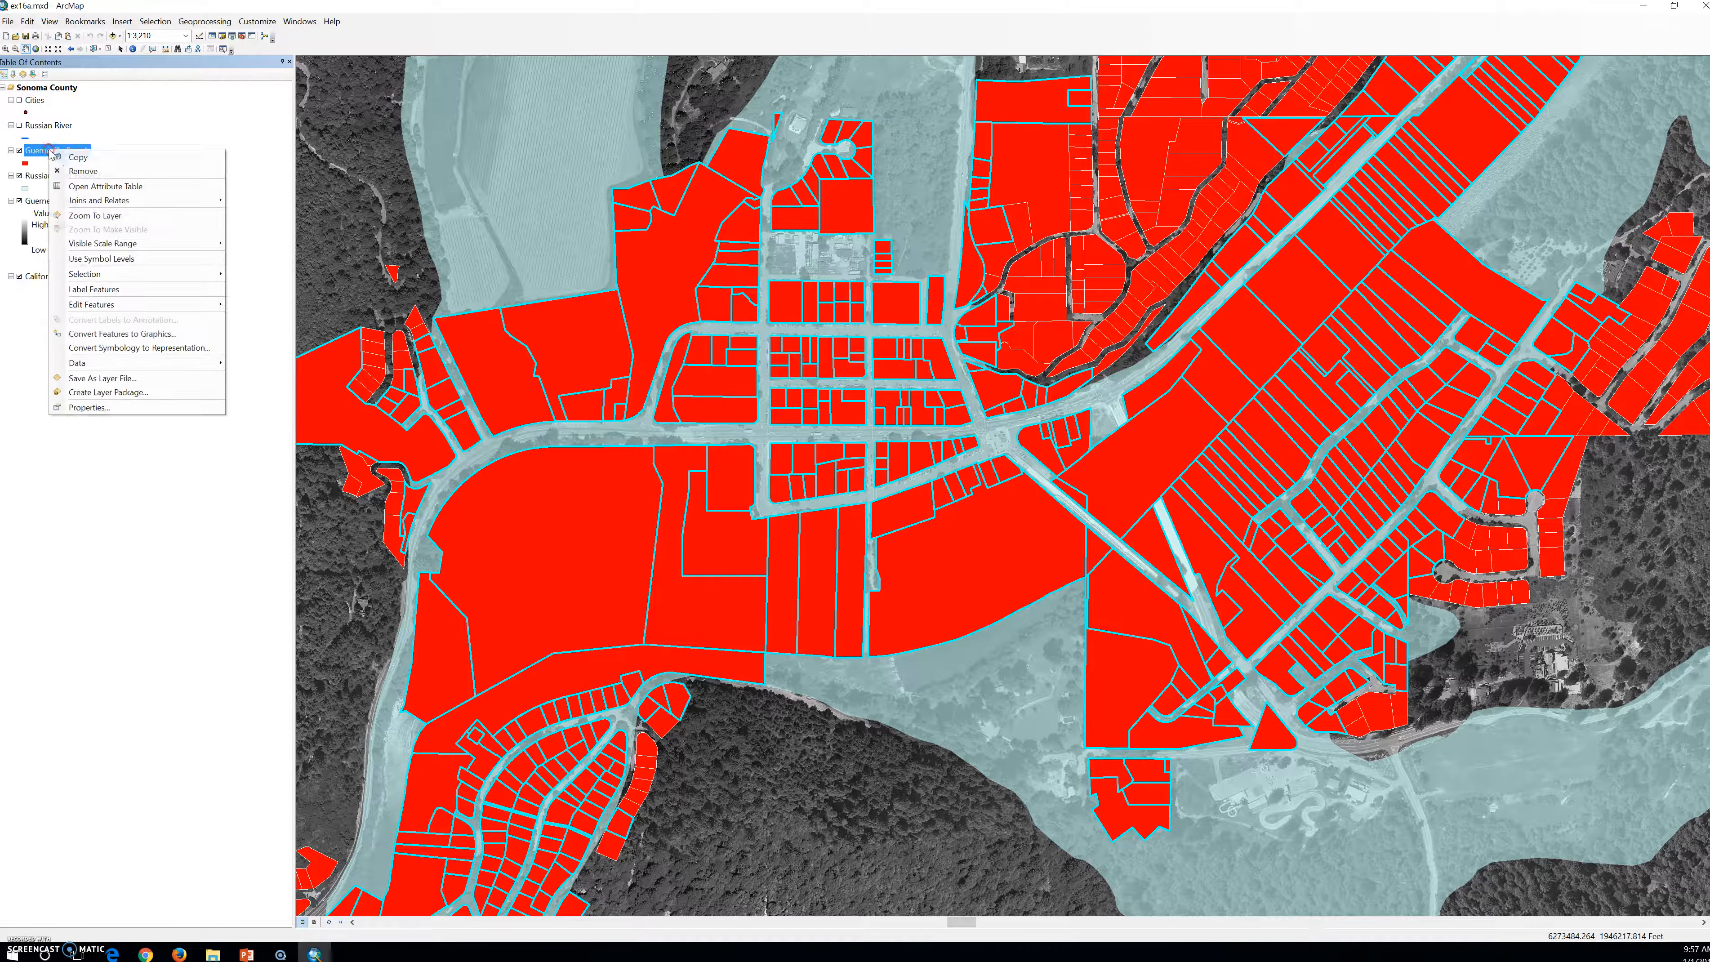
{"action": "left_click", "coordinate": [67, 177]}
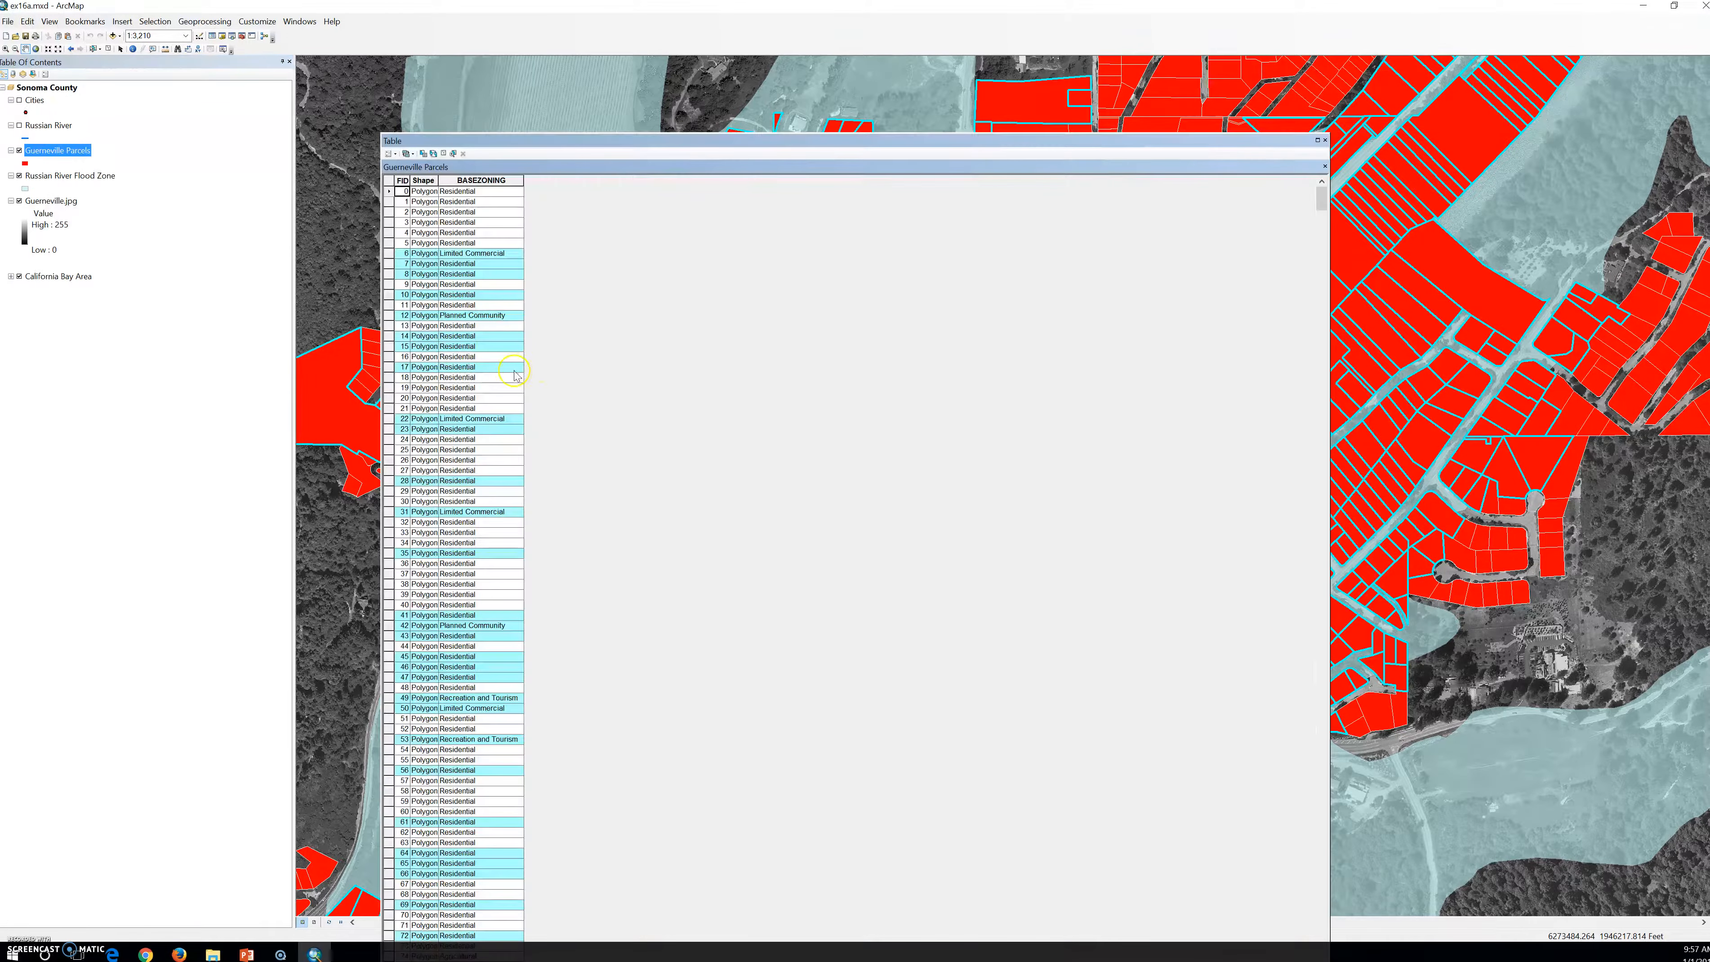
{"action": "left_click", "coordinate": [490, 143]}
{"action": "left_click_drag", "start_coordinate": [490, 143], "coordinate": [561, 39]}
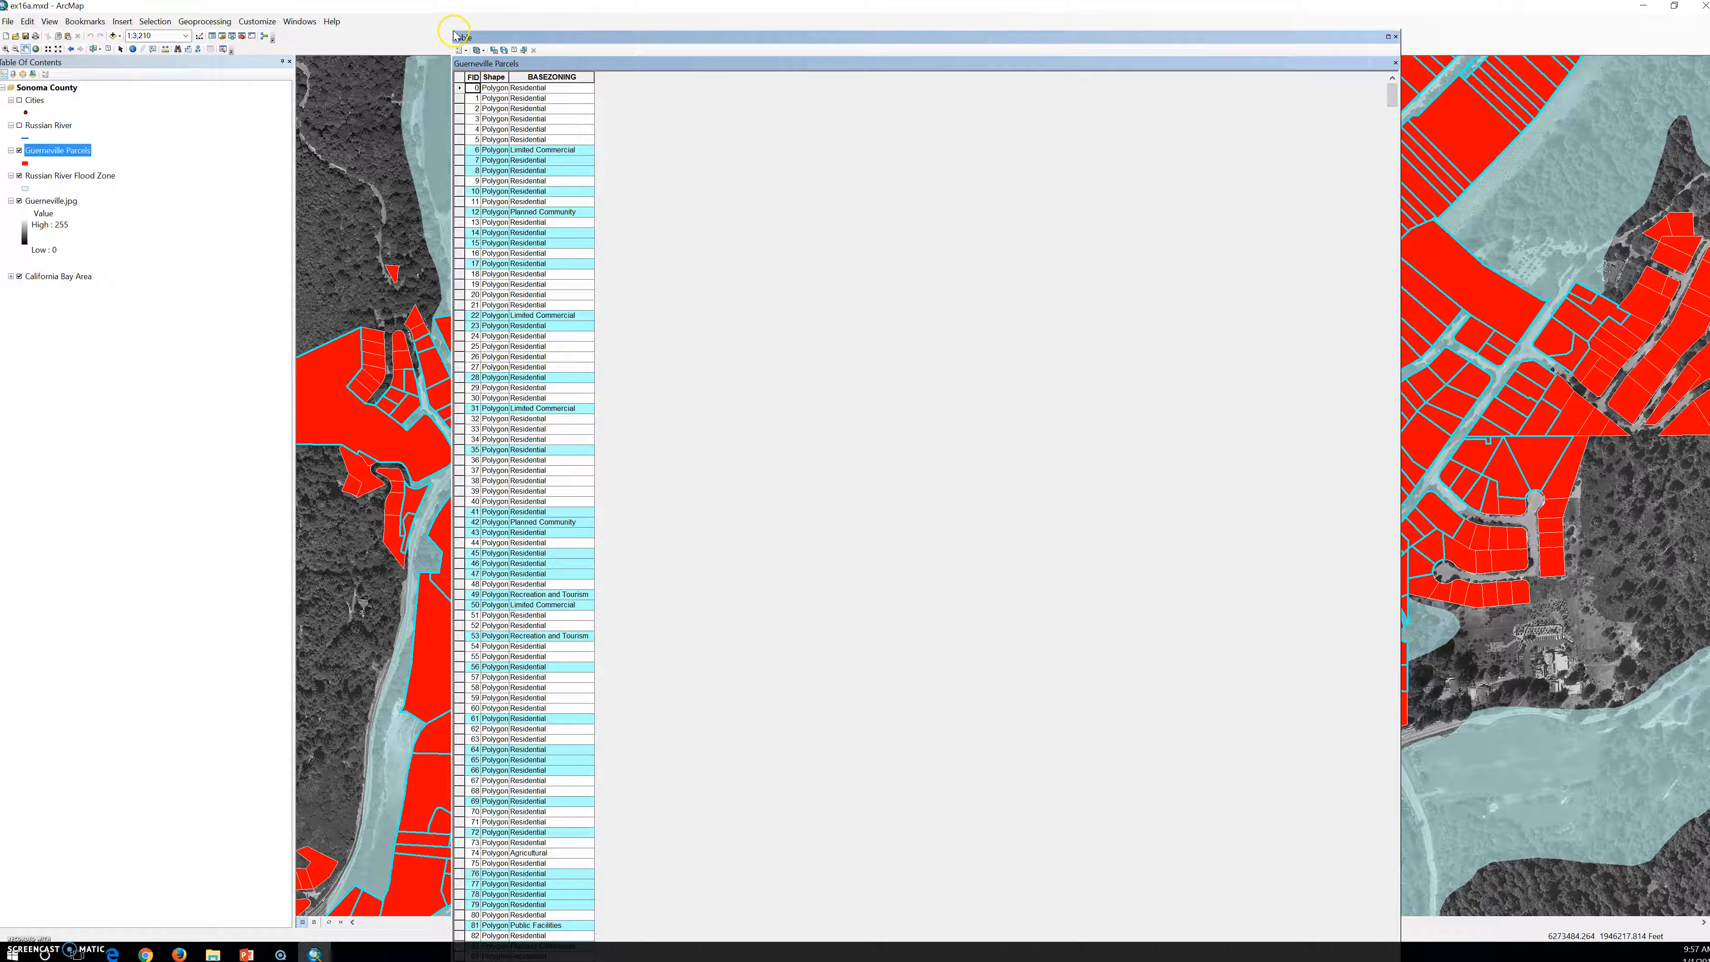
{"action": "left_click_drag", "start_coordinate": [453, 29], "coordinate": [767, 192]}
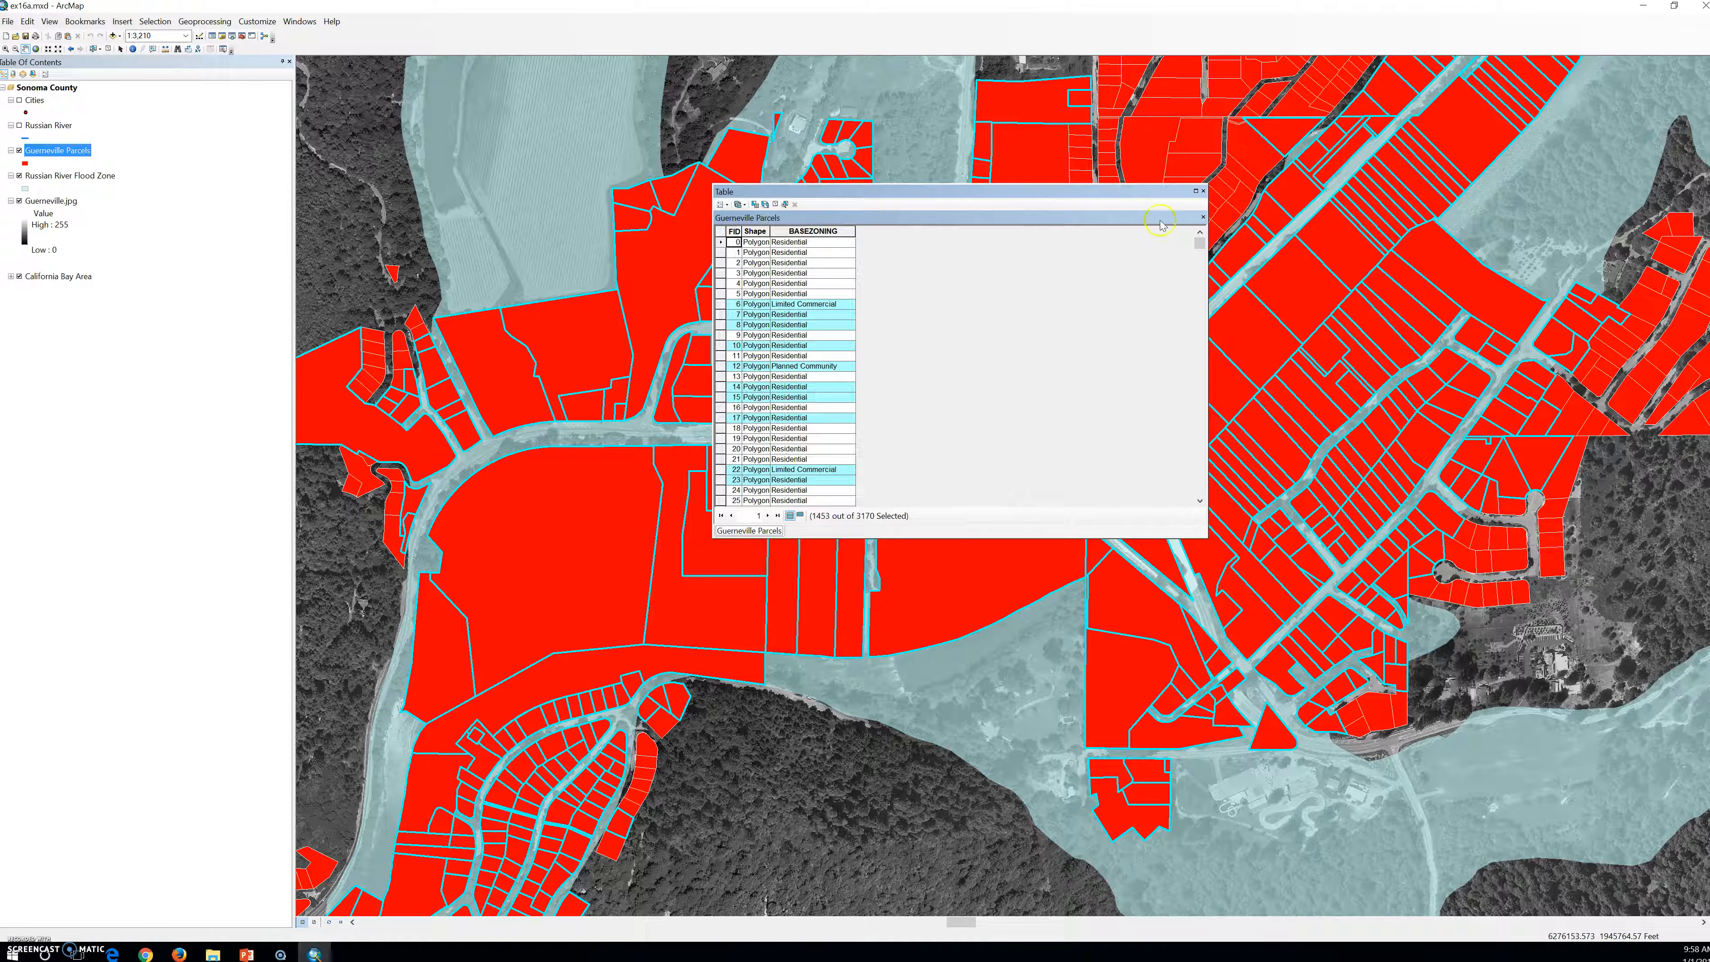
{"action": "left_click", "coordinate": [1204, 191]}
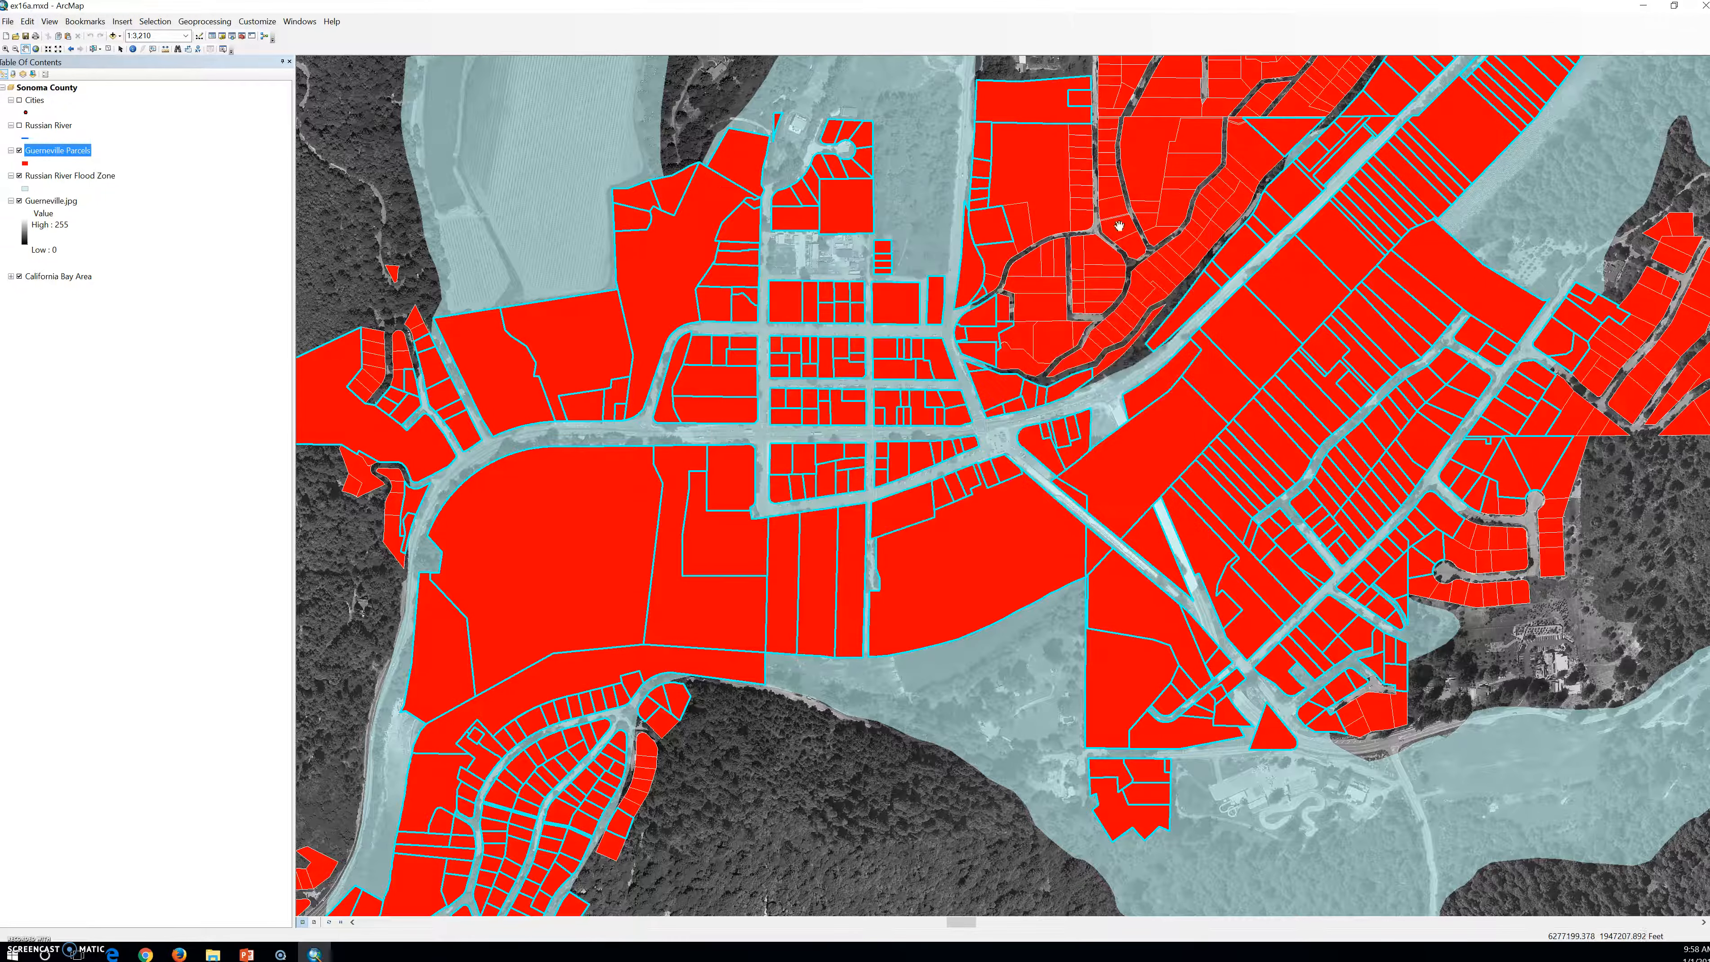
Start exporting the selected Guerneville Parcels features and set the output folder to E:\GTKArcGIS\Chapter16\MyData.
{"action": "right_click", "coordinate": [57, 151]}
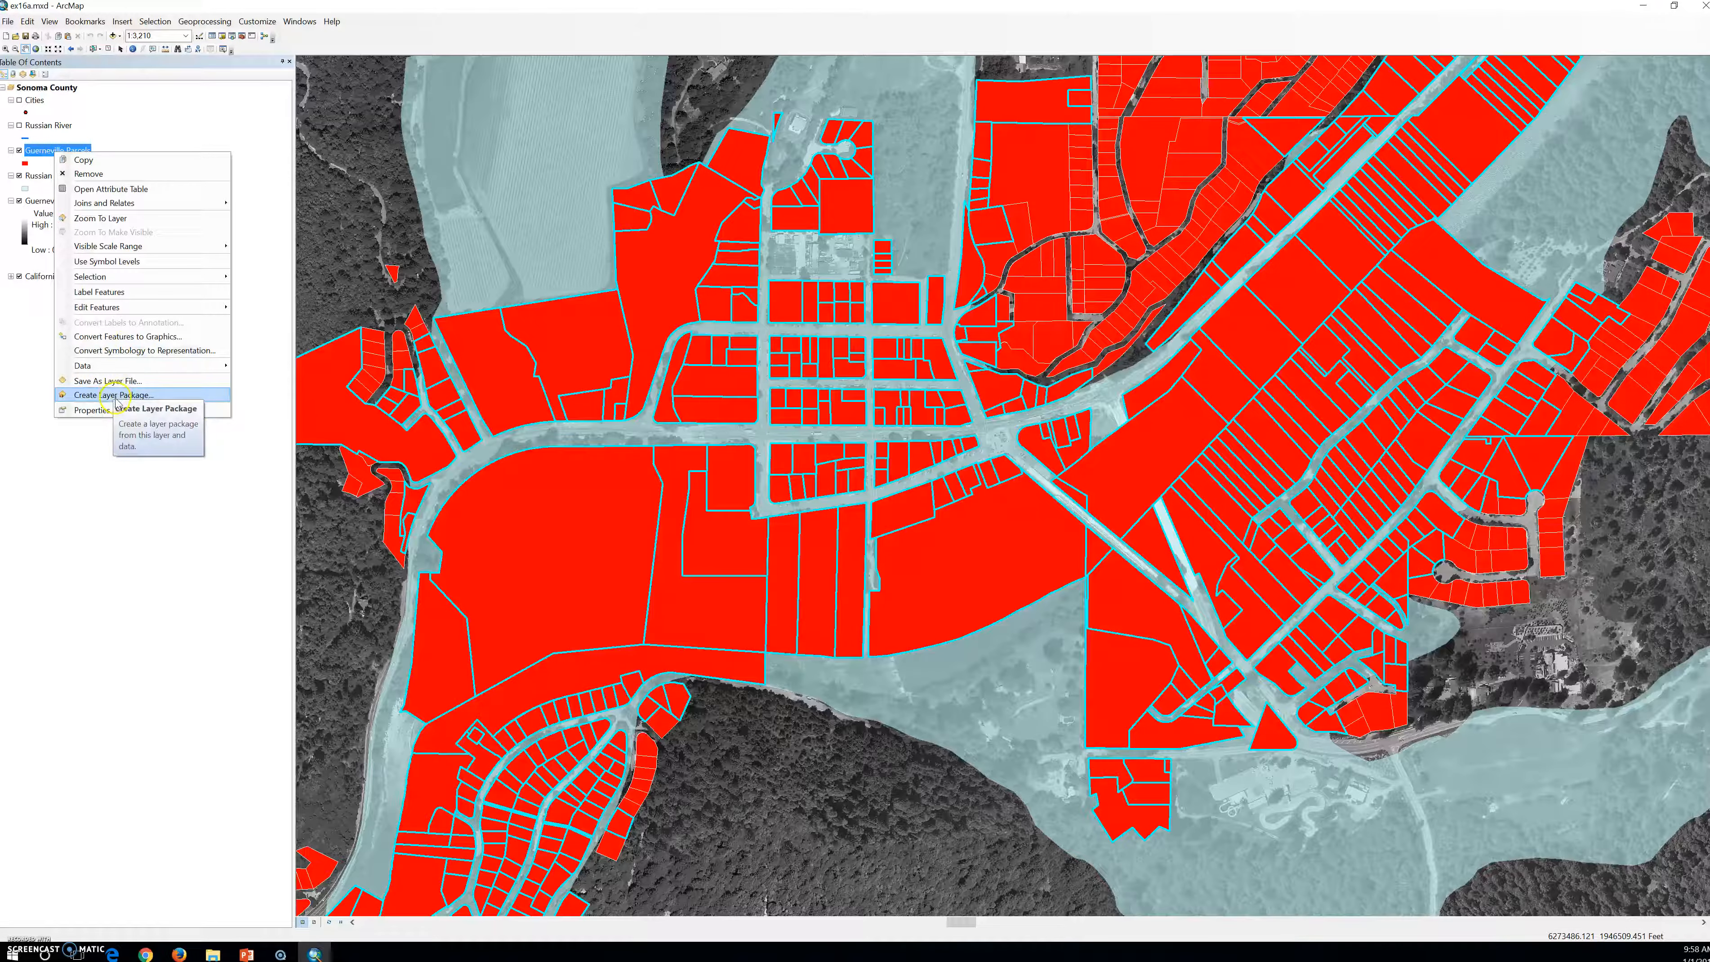
{"action": "mouse_move", "coordinate": [126, 372]}
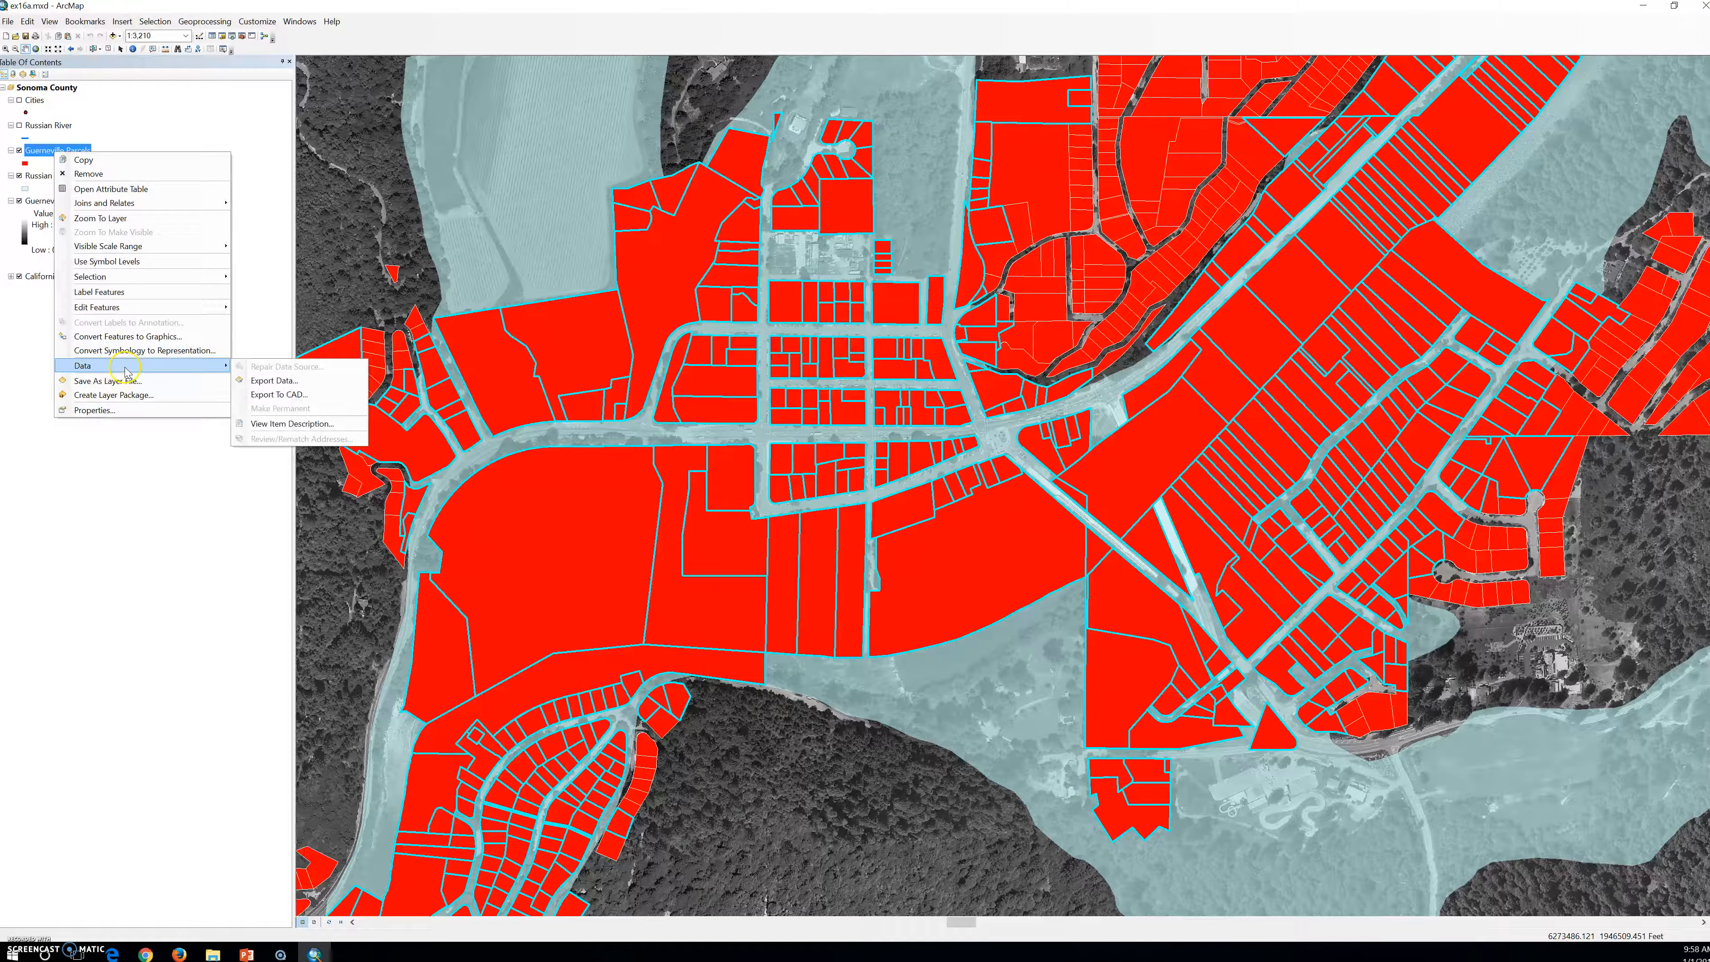
{"action": "left_click", "coordinate": [273, 380]}
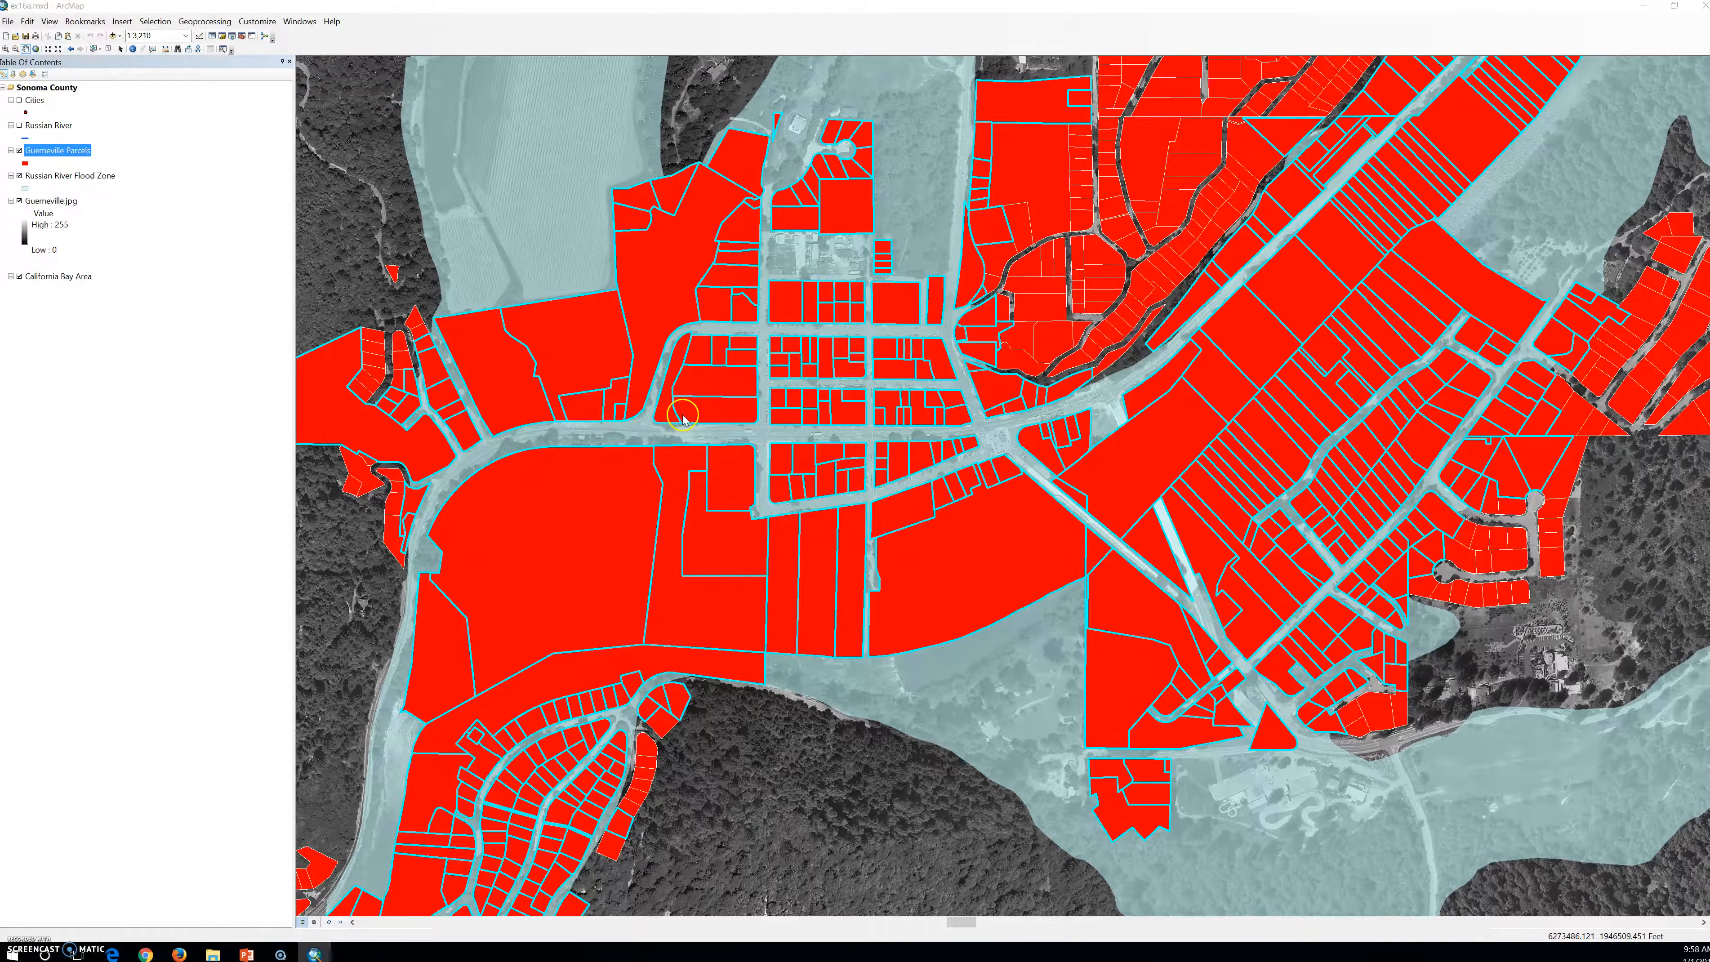
{"action": "left_click", "coordinate": [974, 496]}
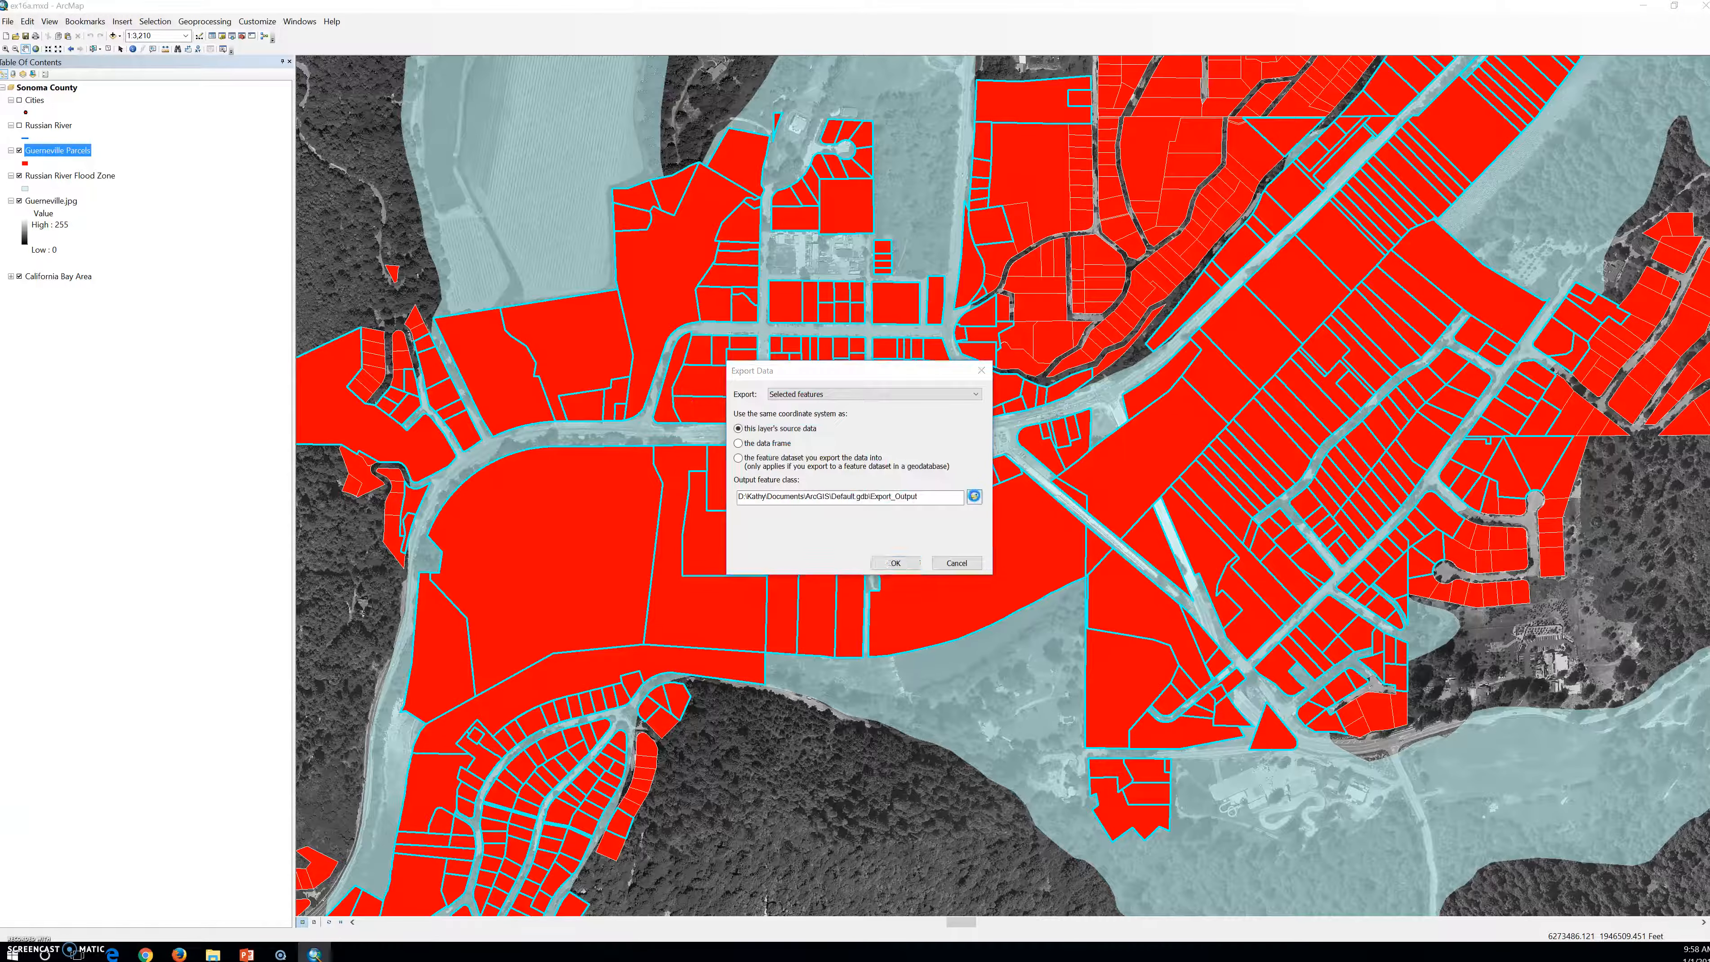
{"action": "left_click", "coordinate": [860, 389]}
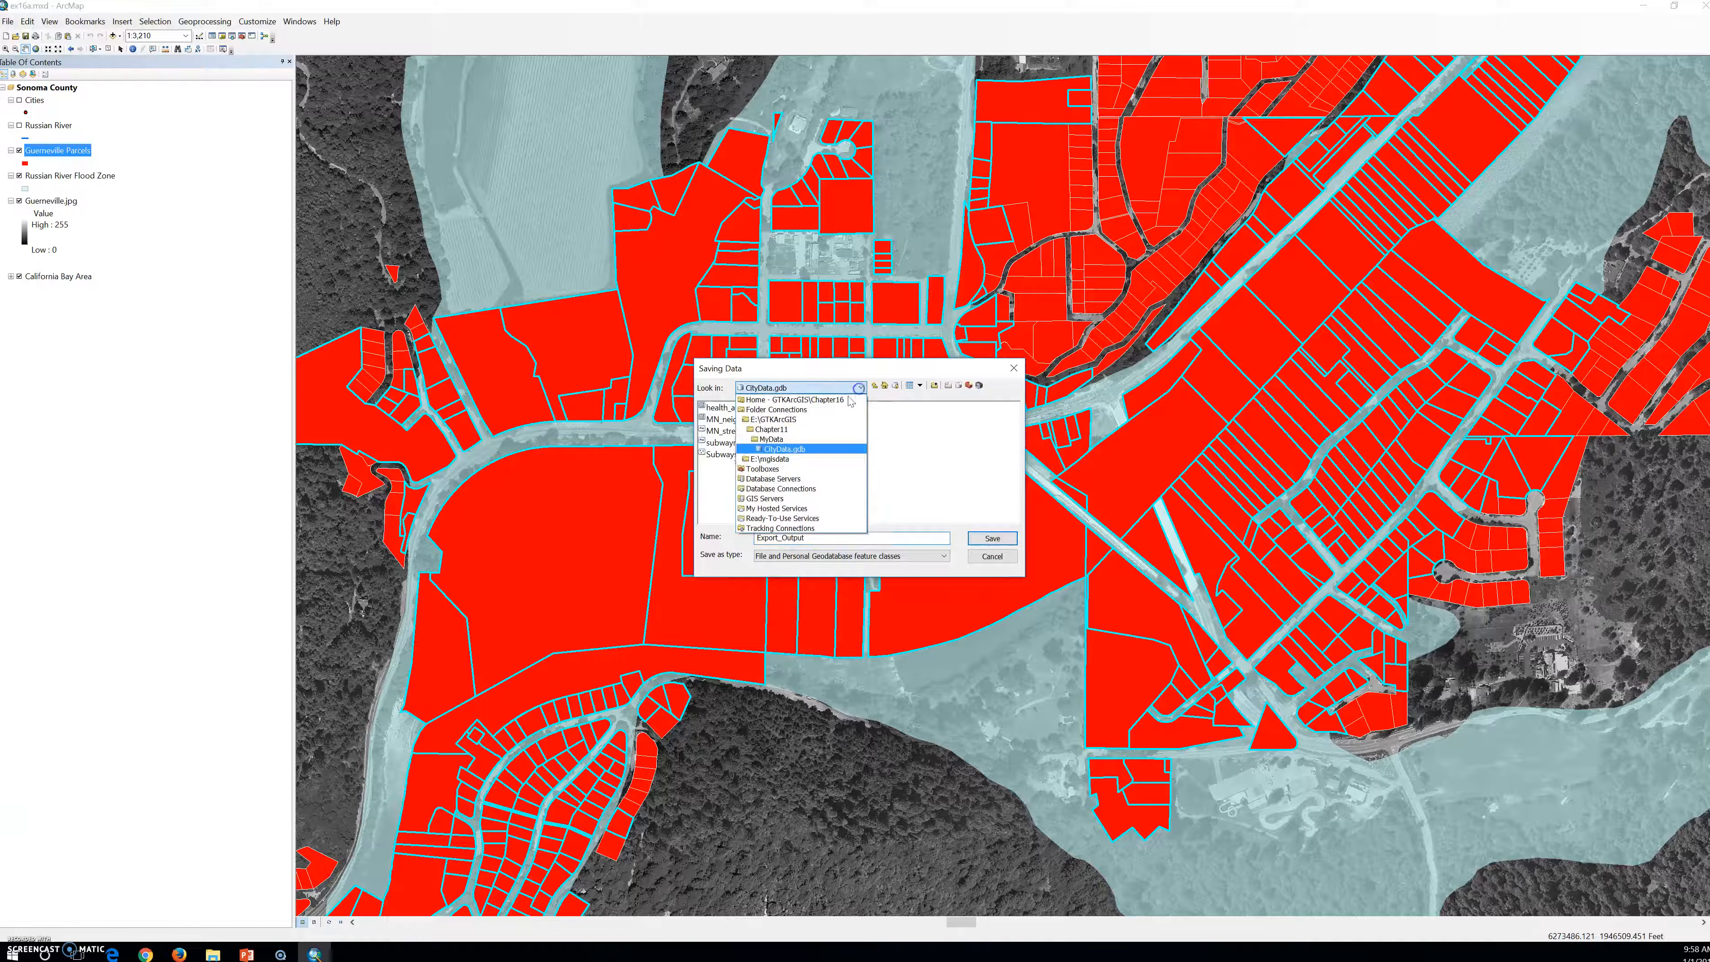
{"action": "left_click", "coordinate": [782, 420]}
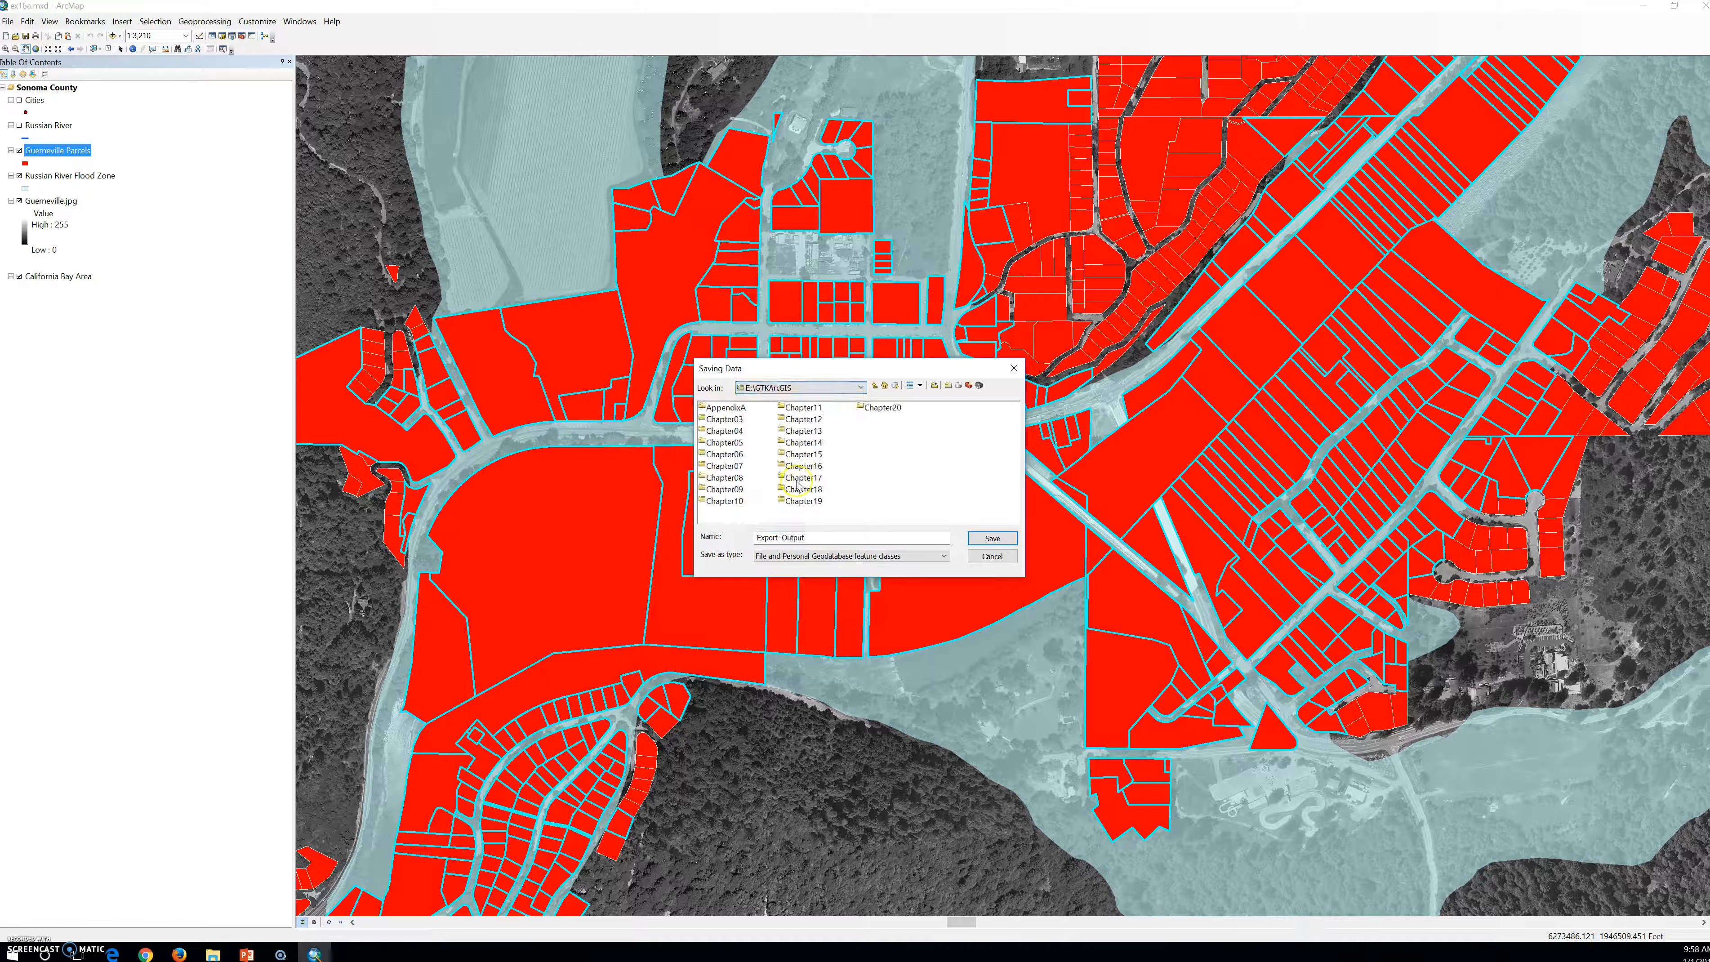
{"action": "double_click", "coordinate": [805, 480]}
{"action": "double_click", "coordinate": [728, 421]}
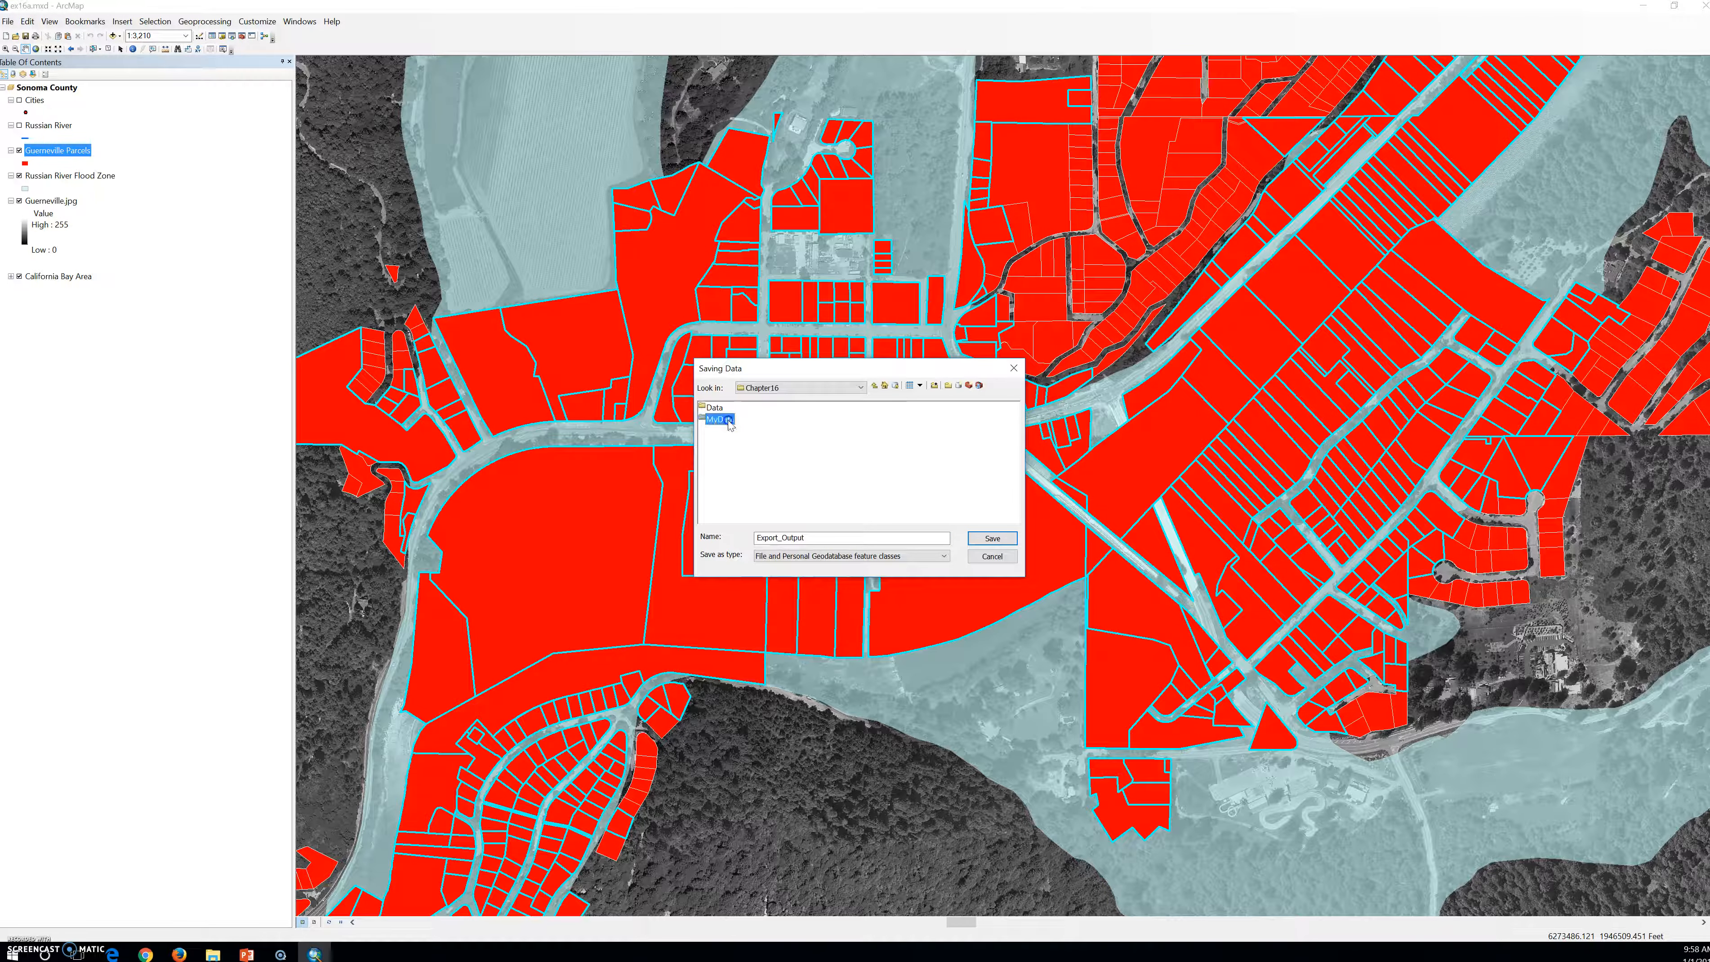
Name the export output floodzoneparcels, without a space.
{"action": "left_click_drag", "start_coordinate": [829, 539], "coordinate": [739, 518]}
{"action": "type", "text": "floodzon"}
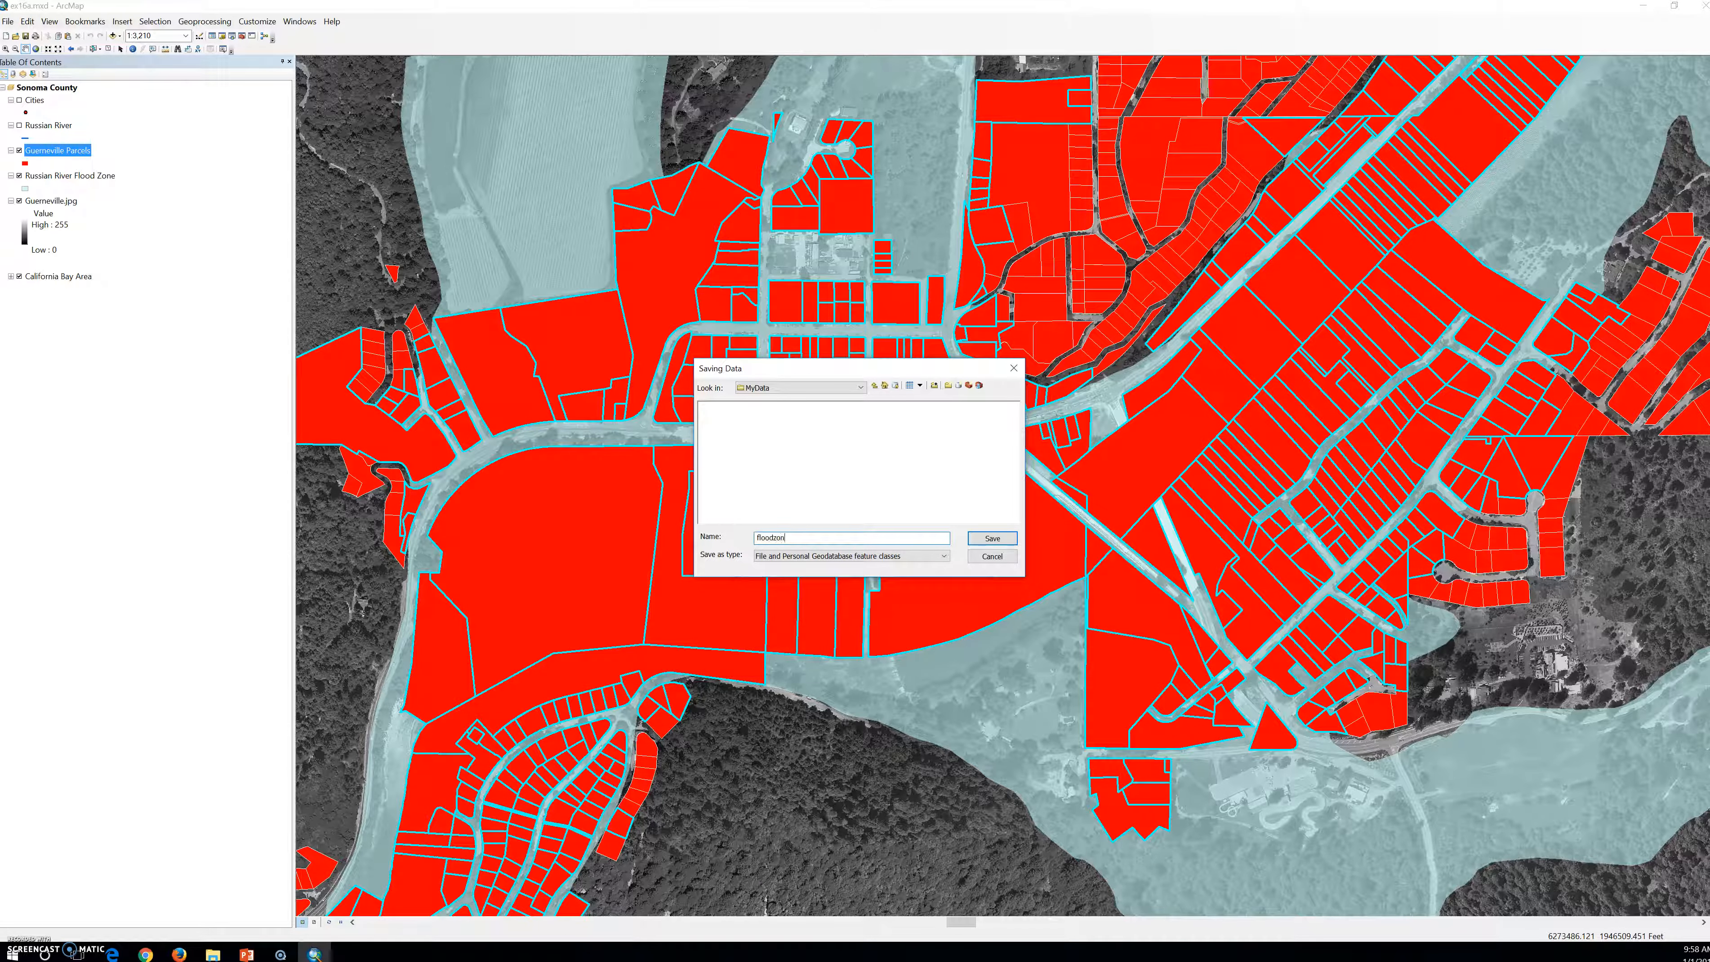
{"action": "type", "text": "e parcels"}
{"action": "left_click", "coordinate": [1009, 541]}
{"action": "left_click", "coordinate": [964, 521]}
{"action": "left_click", "coordinate": [978, 541]}
{"action": "left_click", "coordinate": [964, 521]}
{"action": "left_click", "coordinate": [789, 538]}
{"action": "key", "text": "Delete"}
Save the output as a shapefile, run the export and add the exported data to the map as a layer.
{"action": "left_click", "coordinate": [842, 556]}
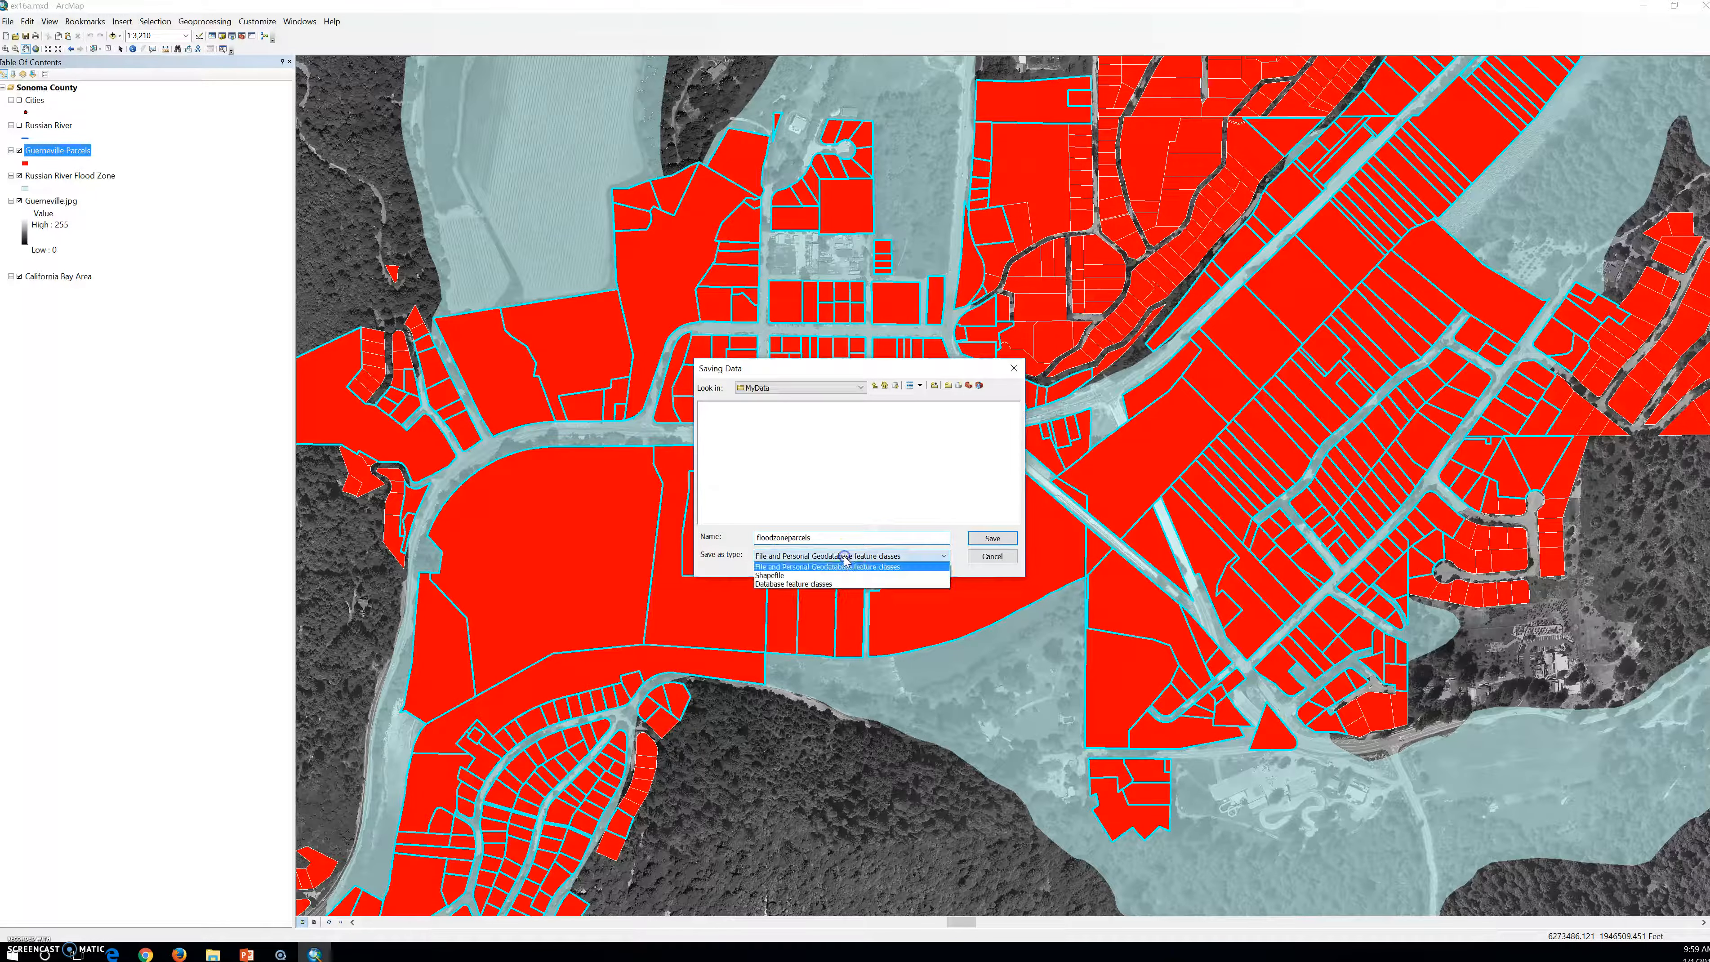
{"action": "left_click", "coordinate": [829, 577]}
{"action": "left_click", "coordinate": [993, 539]}
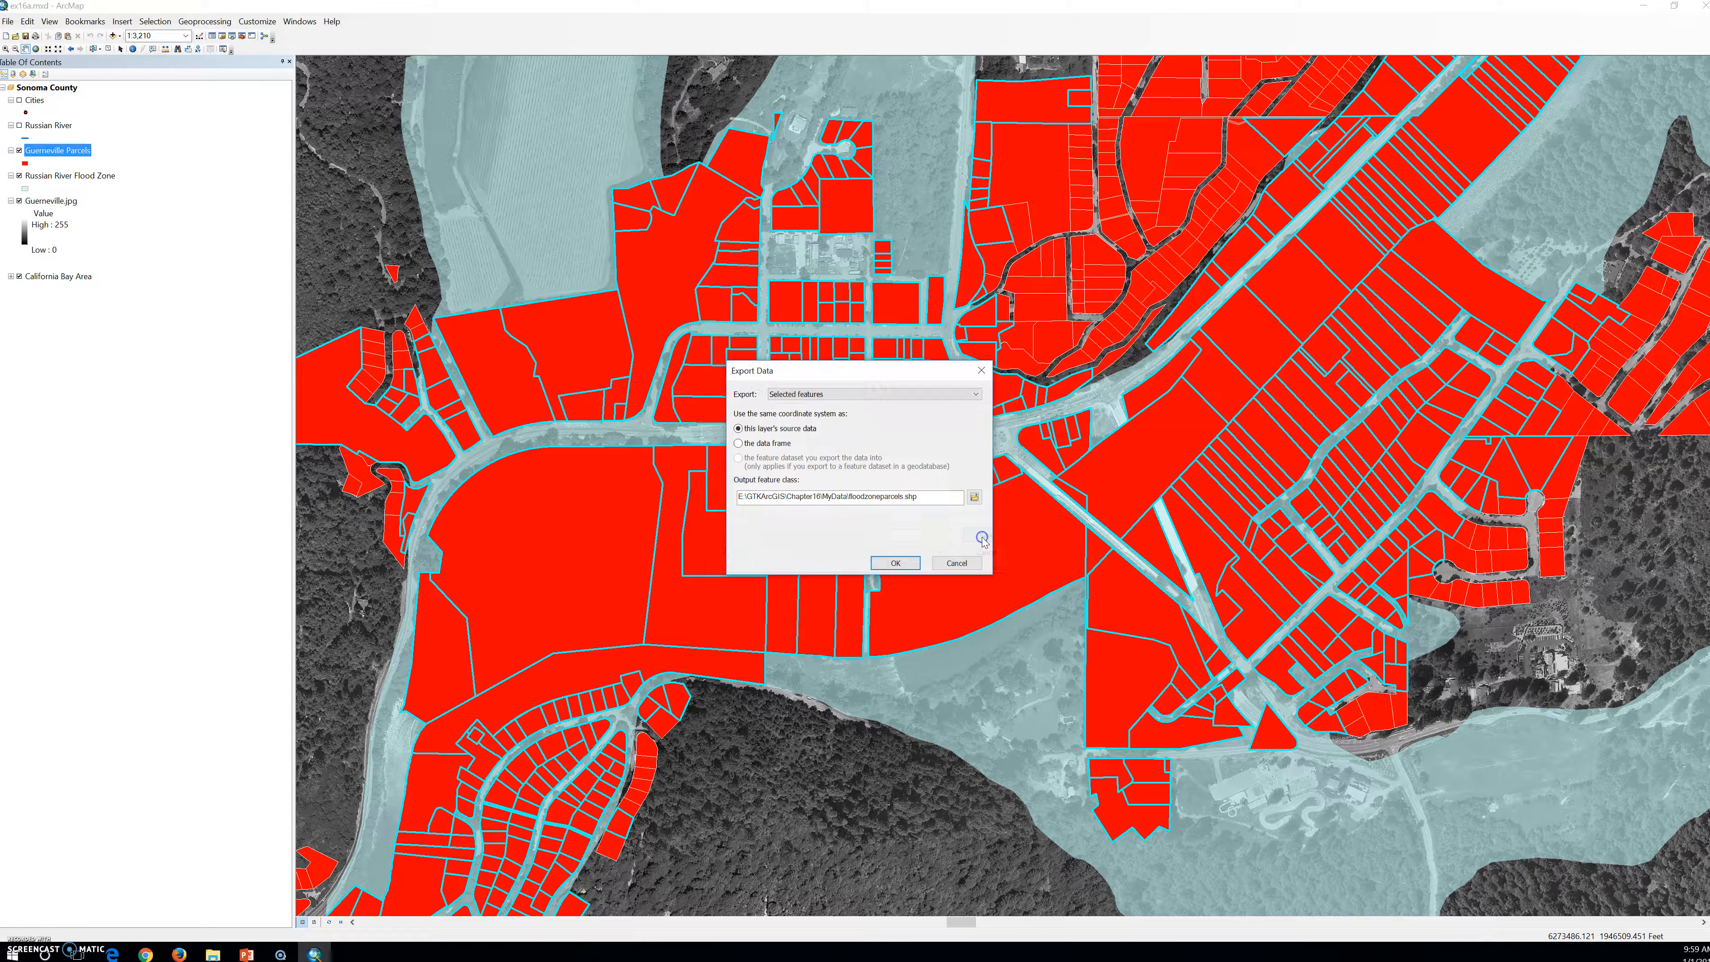
{"action": "left_click", "coordinate": [887, 565]}
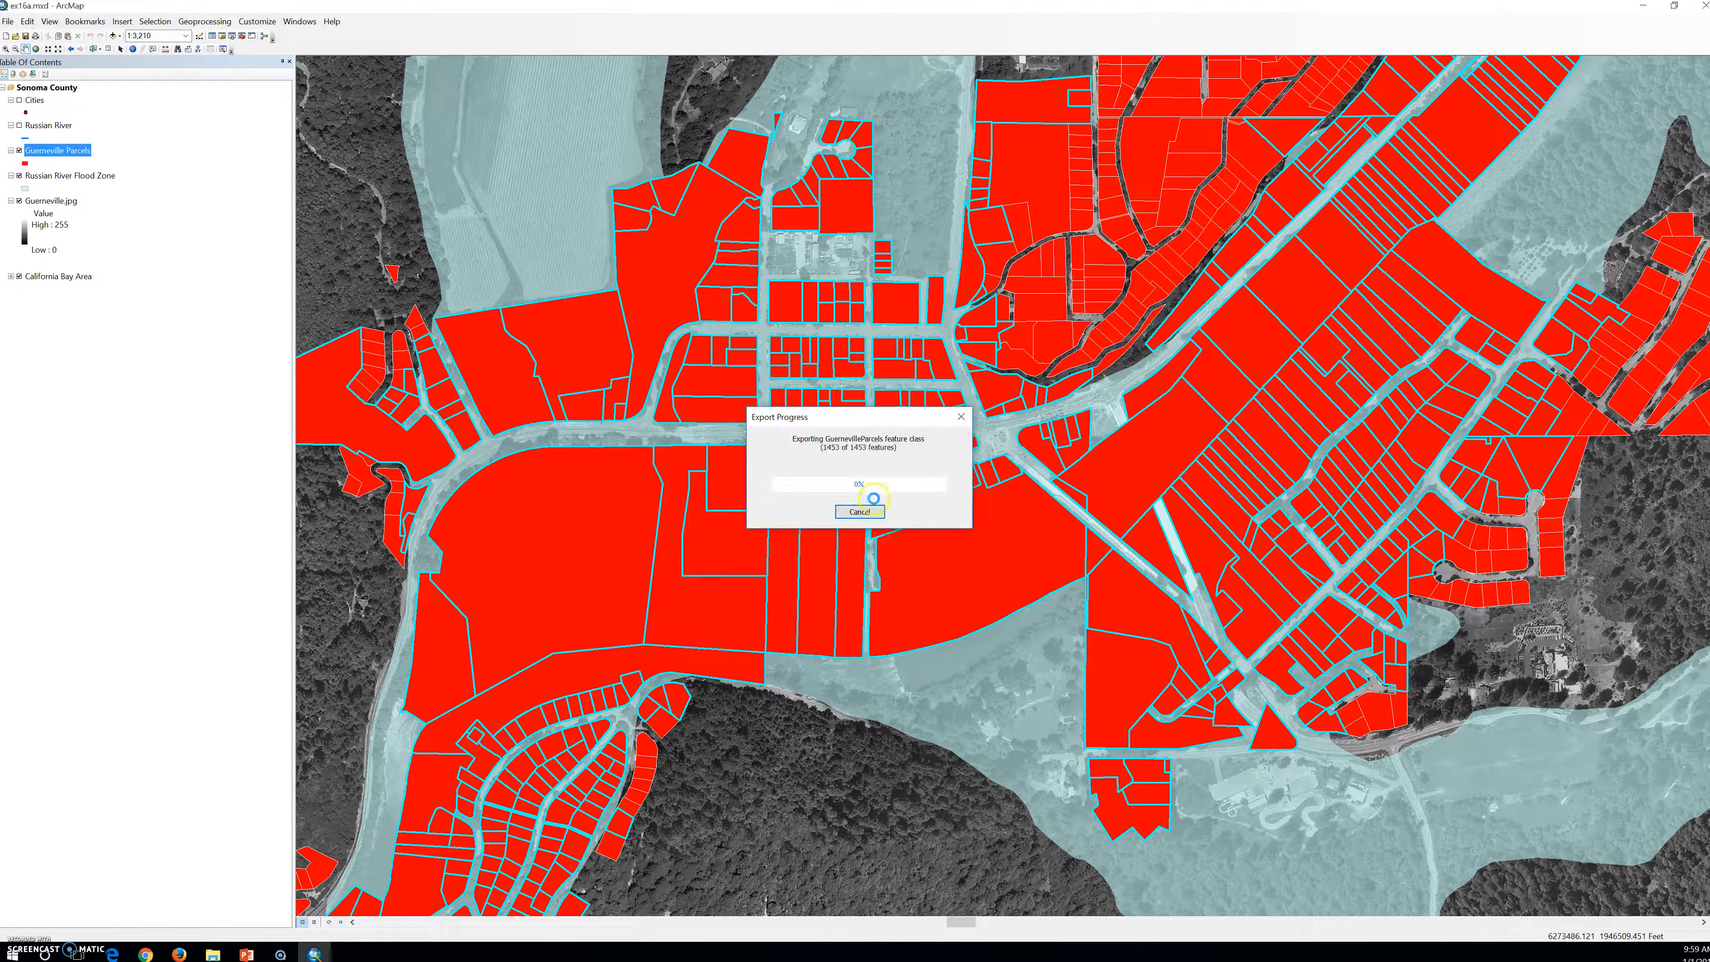
{"action": "left_click", "coordinate": [888, 526]}
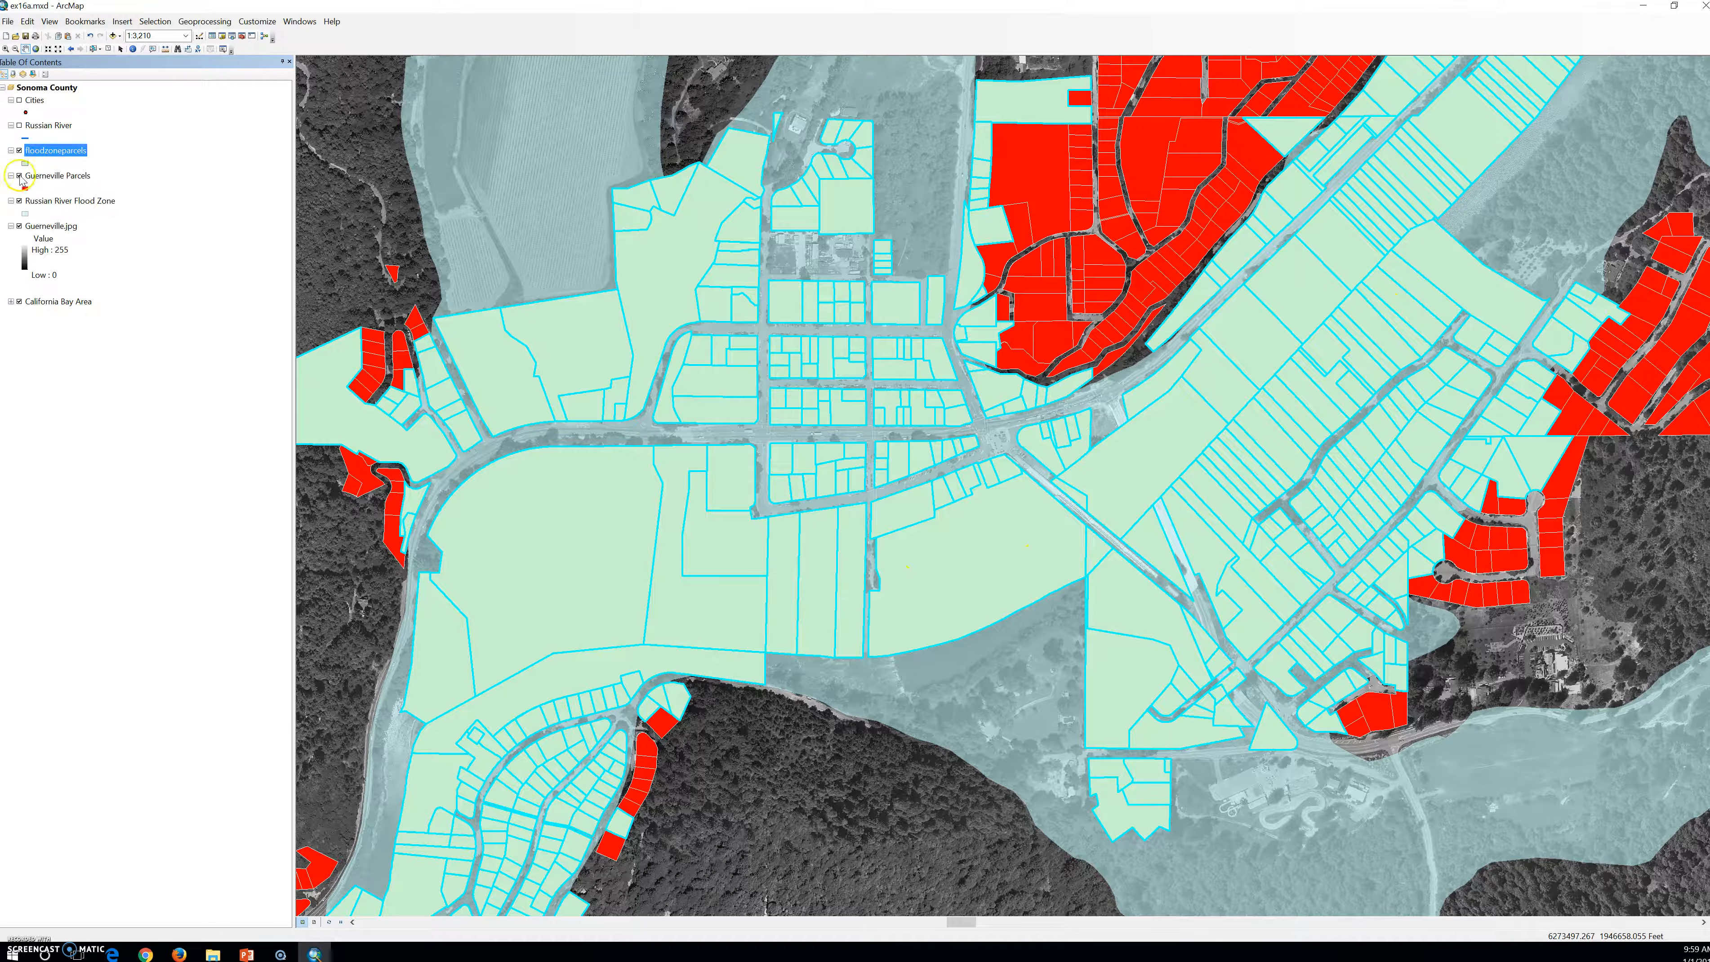
Select the Guerneville Parcels that intersect the Russian River Flood Zone using a 400-foot search distance.
{"action": "left_click", "coordinate": [143, 22]}
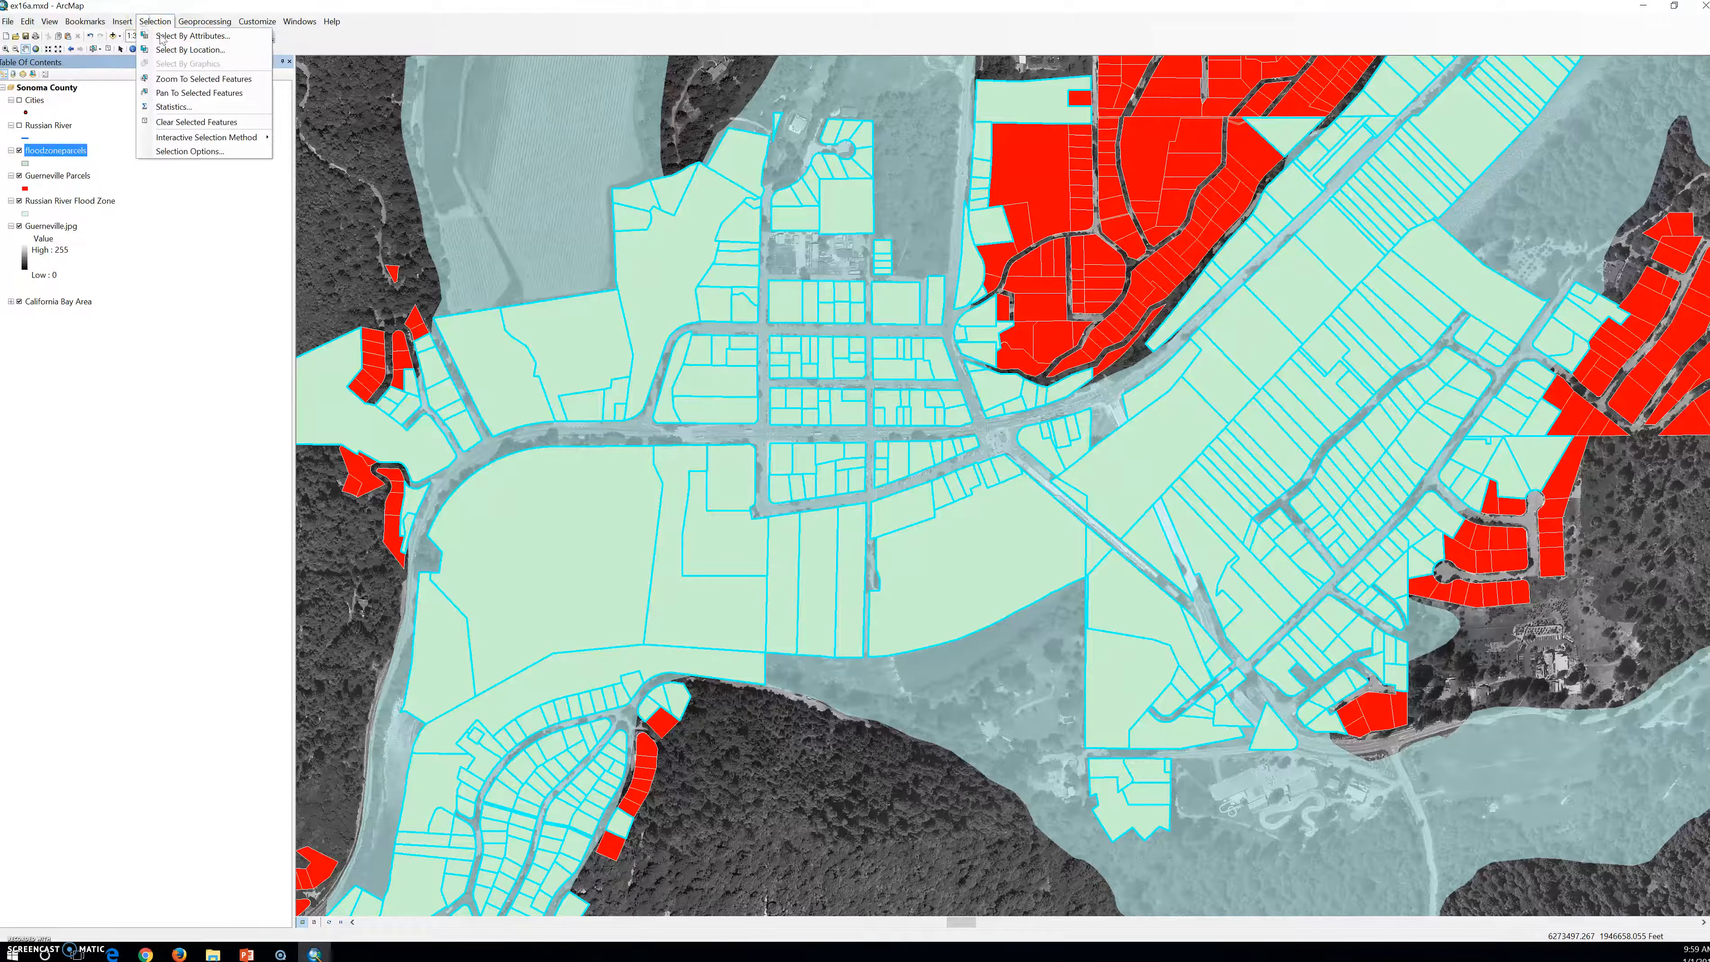
{"action": "left_click", "coordinate": [180, 49]}
{"action": "left_click", "coordinate": [382, 589]}
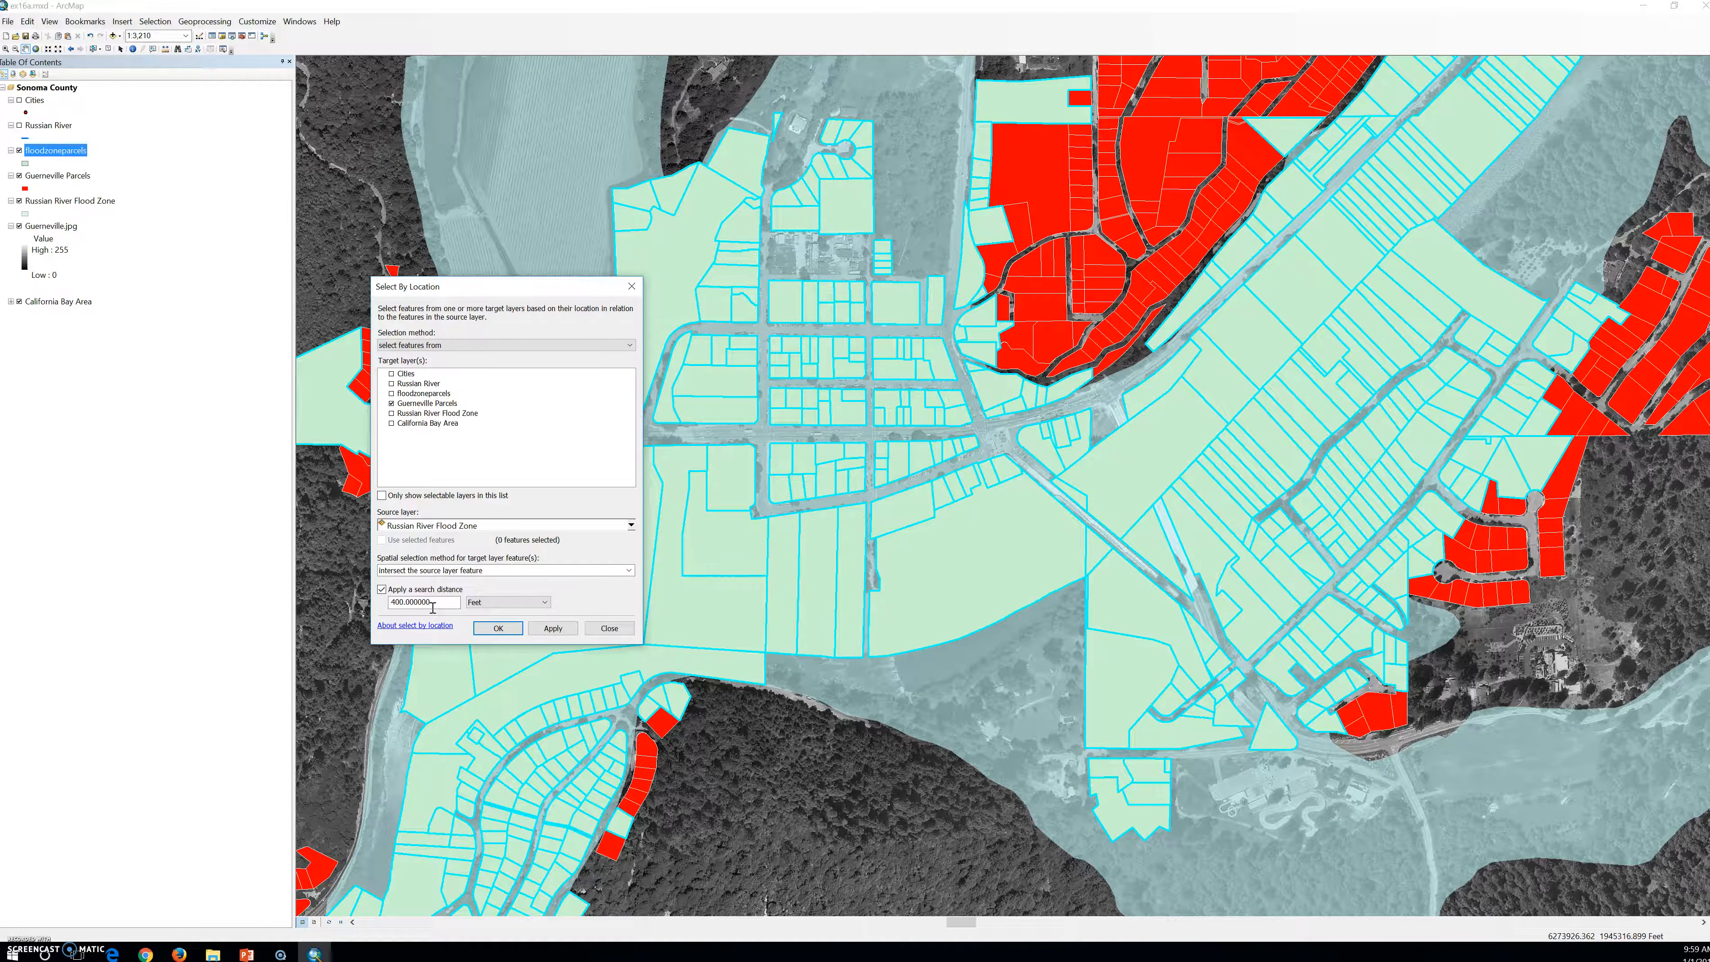
{"action": "left_click", "coordinate": [423, 620]}
{"action": "left_click_drag", "start_coordinate": [540, 286], "coordinate": [243, 418]}
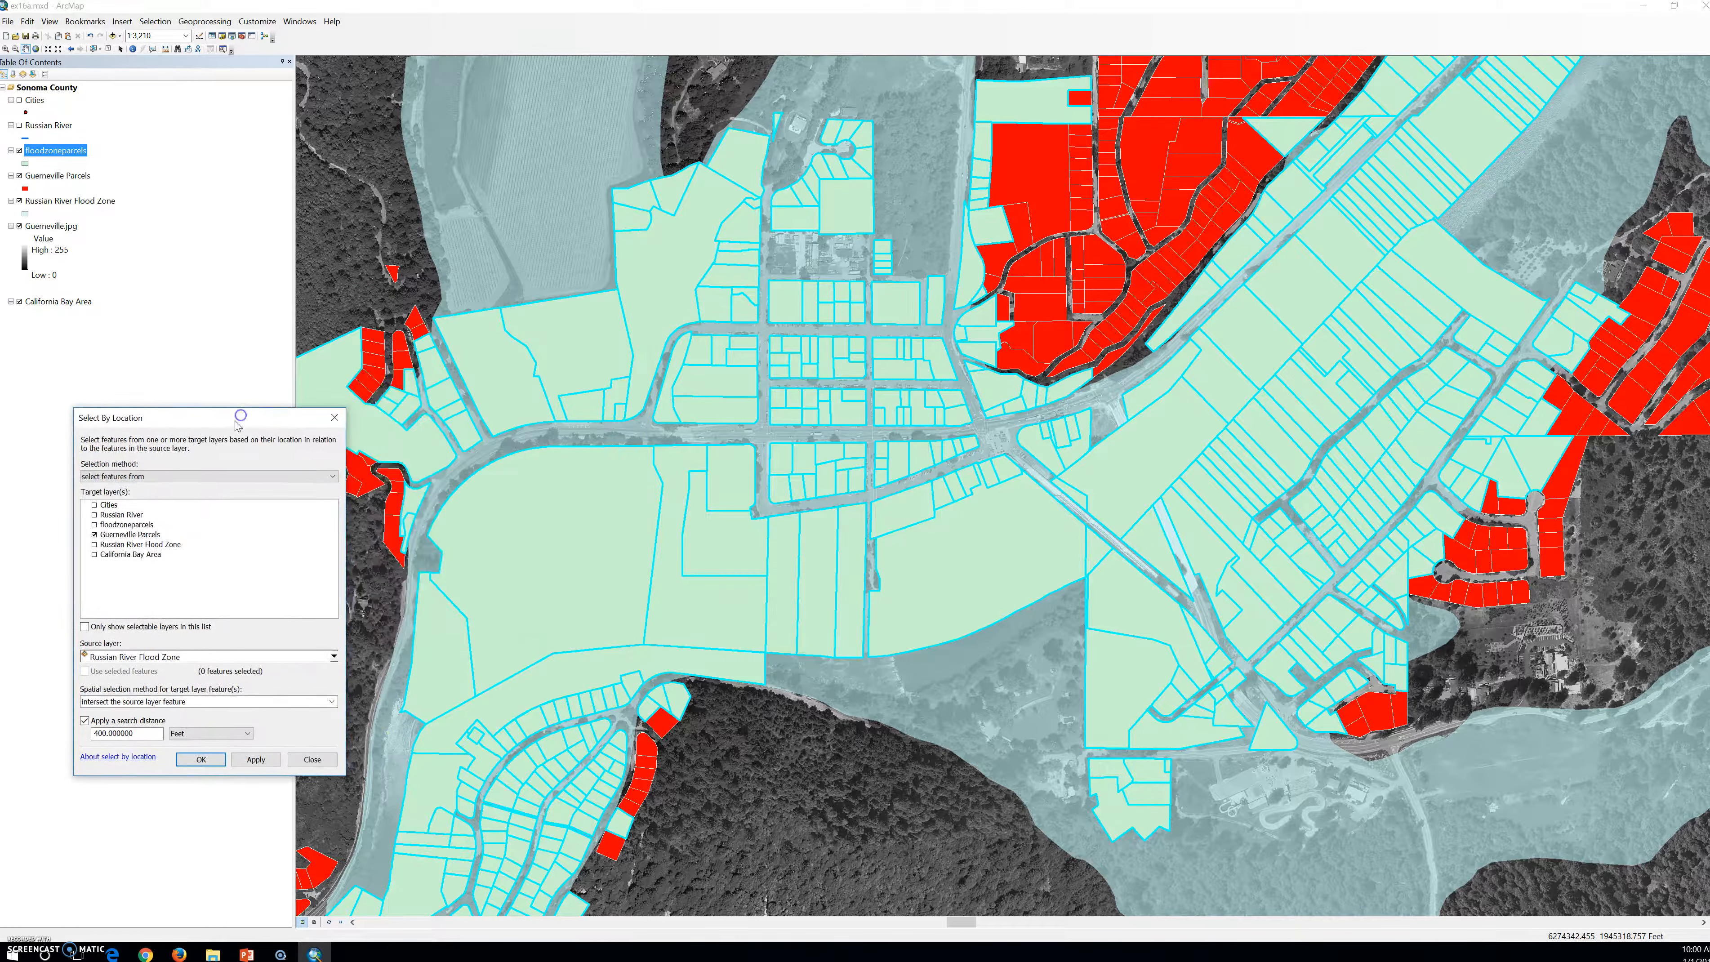
{"action": "left_click_drag", "start_coordinate": [237, 425], "coordinate": [128, 459]}
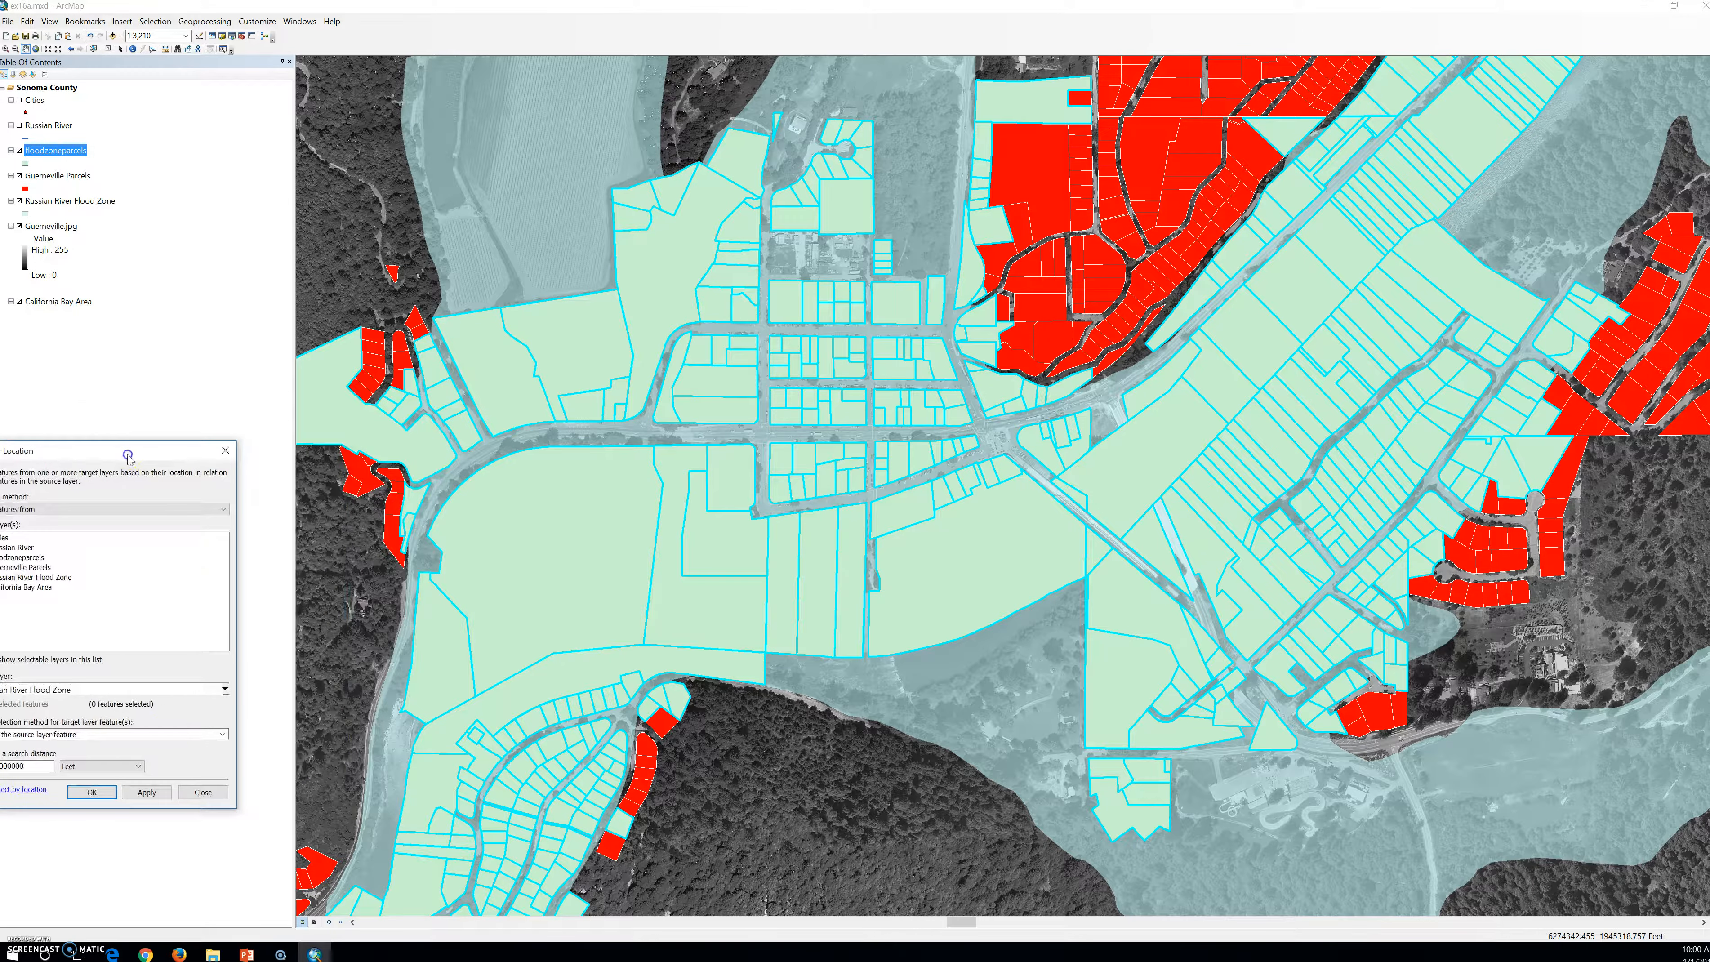
{"action": "left_click", "coordinate": [146, 793]}
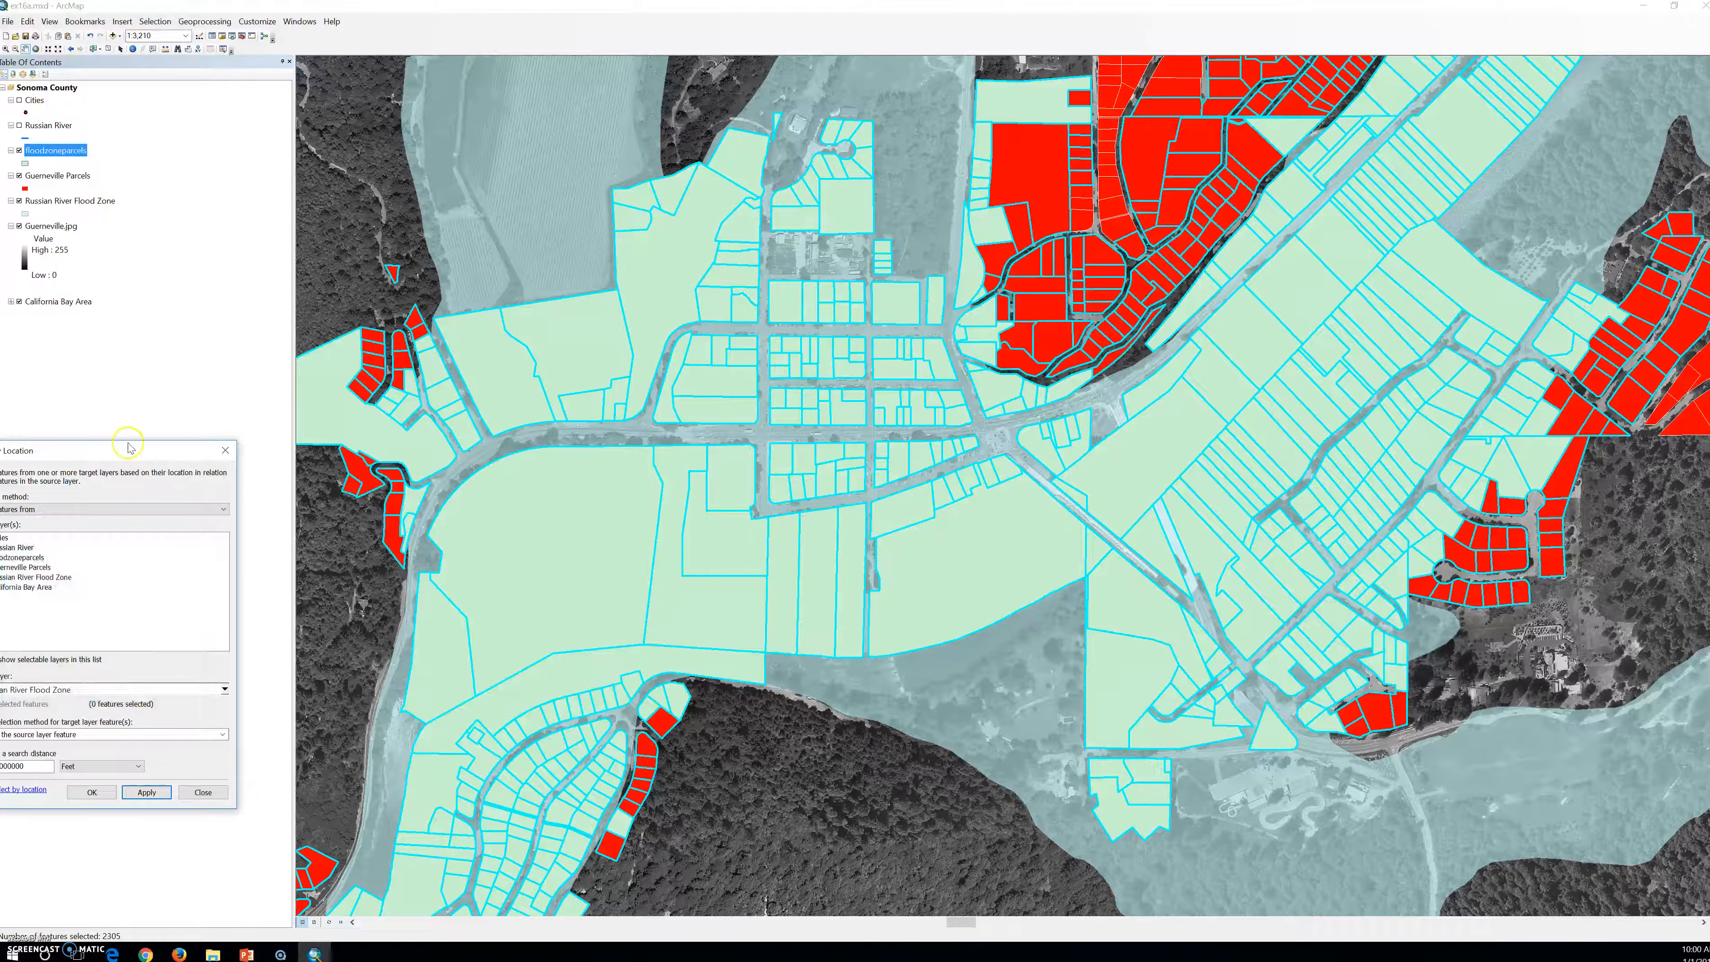
Review the spatial selection methods for the target layer, keeping "intersect the source layer feature".
{"action": "left_click_drag", "start_coordinate": [113, 450], "coordinate": [173, 436]}
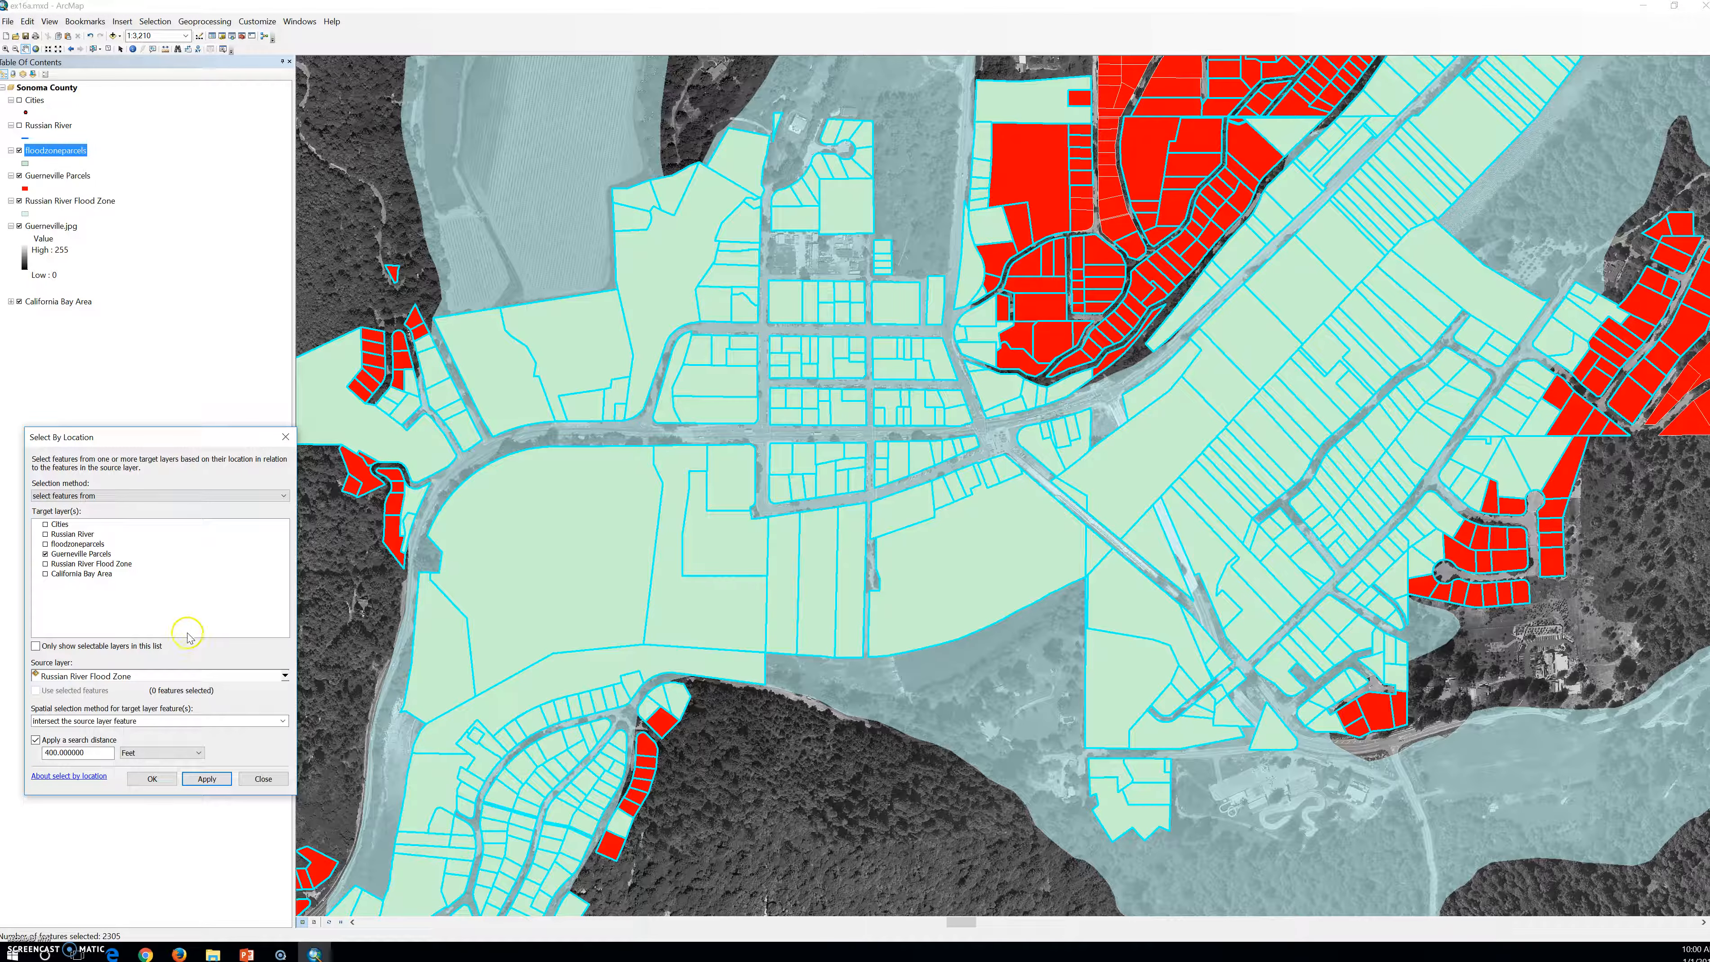
{"action": "left_click", "coordinate": [179, 954]}
{"action": "left_click", "coordinate": [155, 722]}
{"action": "left_click", "coordinate": [138, 731]}
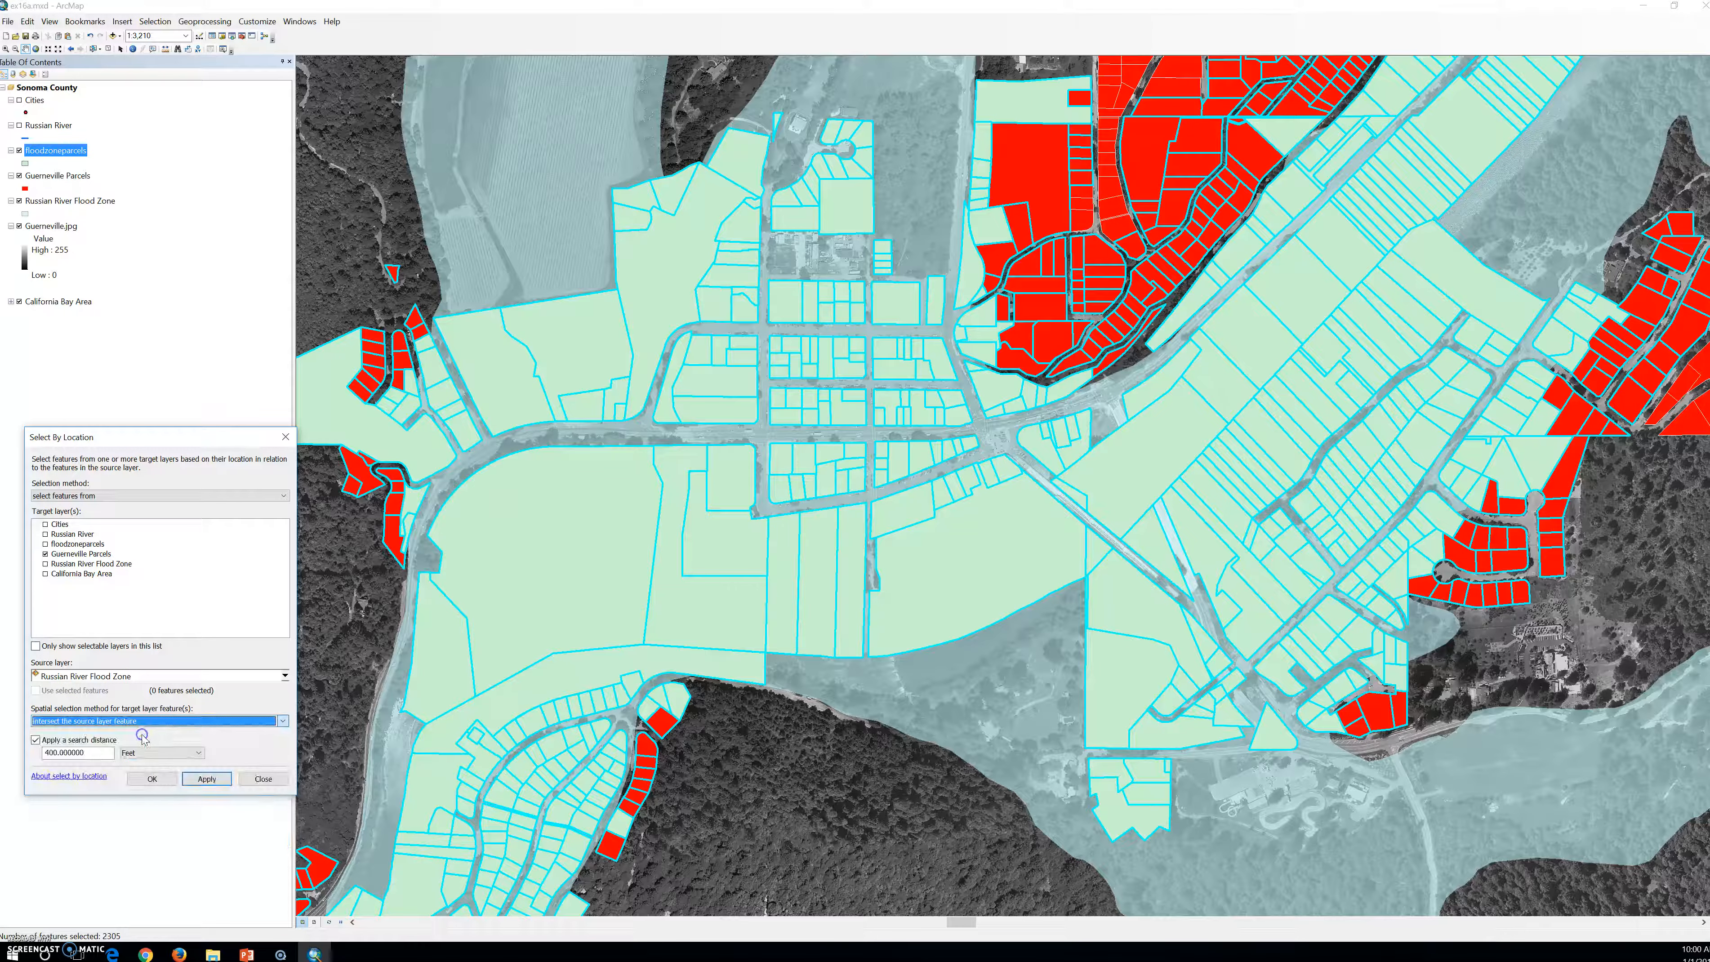
Apply the intersect selection with the 400-foot search distance to the Guerneville Parcels and close the location selection.
{"action": "left_click", "coordinate": [96, 754]}
{"action": "left_click", "coordinate": [207, 778]}
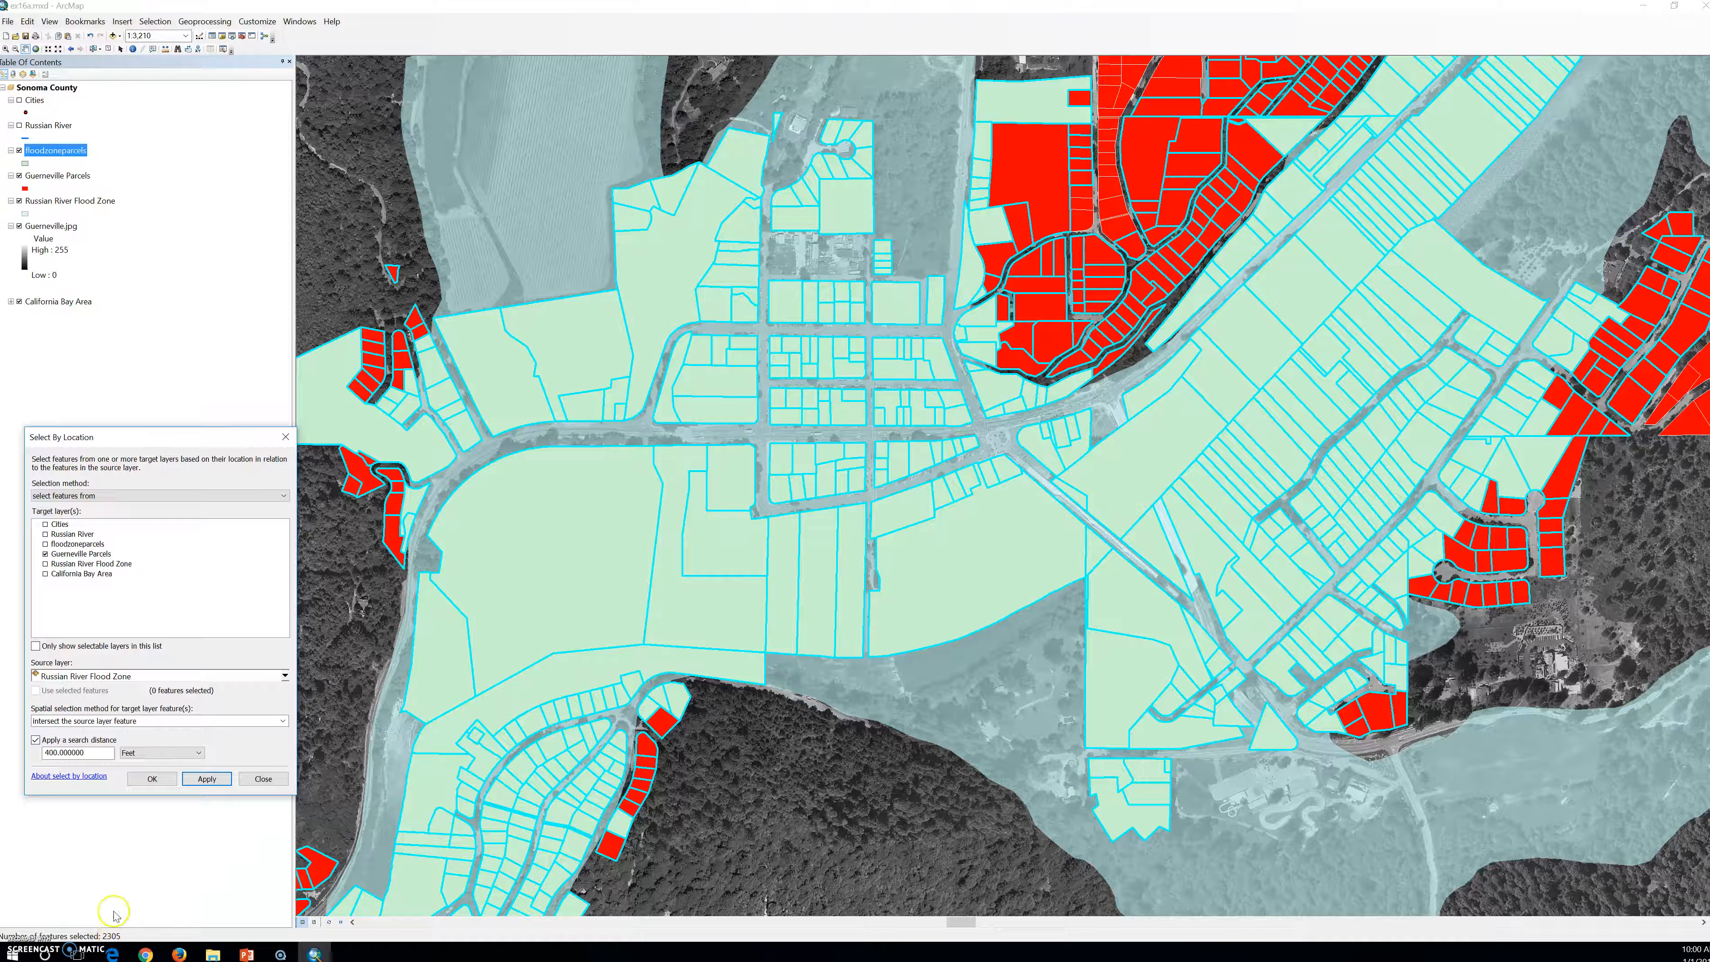
{"action": "left_click", "coordinate": [152, 779]}
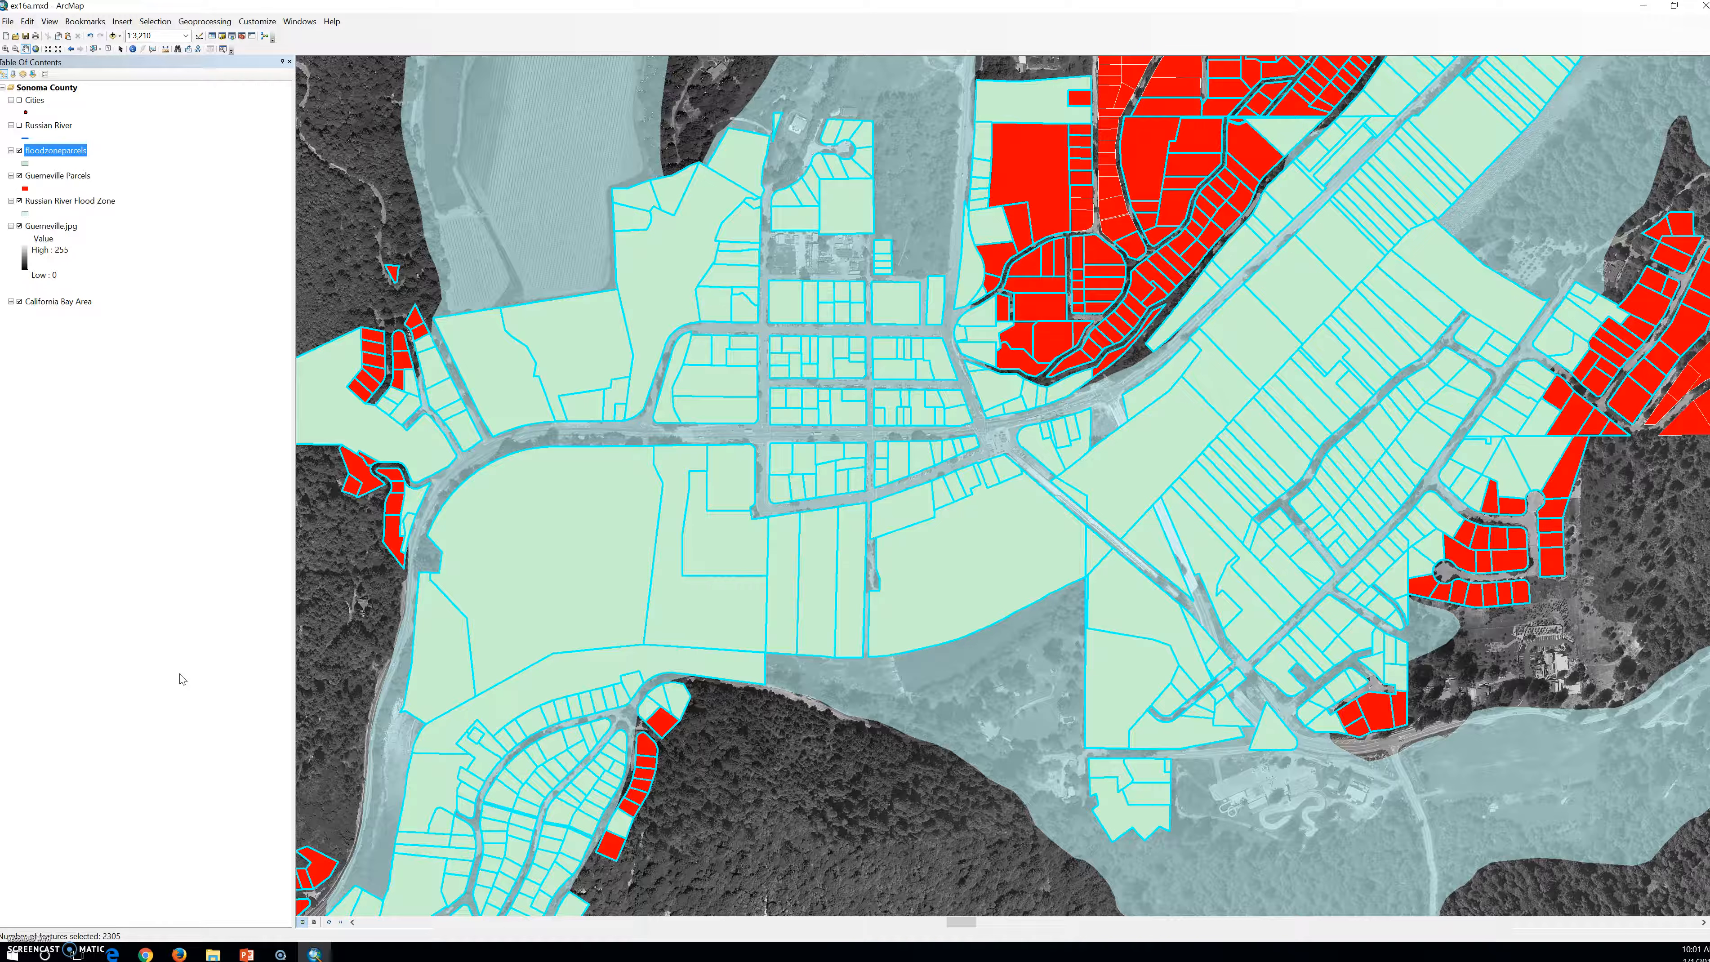
{"action": "left_click", "coordinate": [155, 701]}
Reopen the selection by location and set the spatial selection method to "have their centroid in the source layer feature".
{"action": "left_click", "coordinate": [153, 22]}
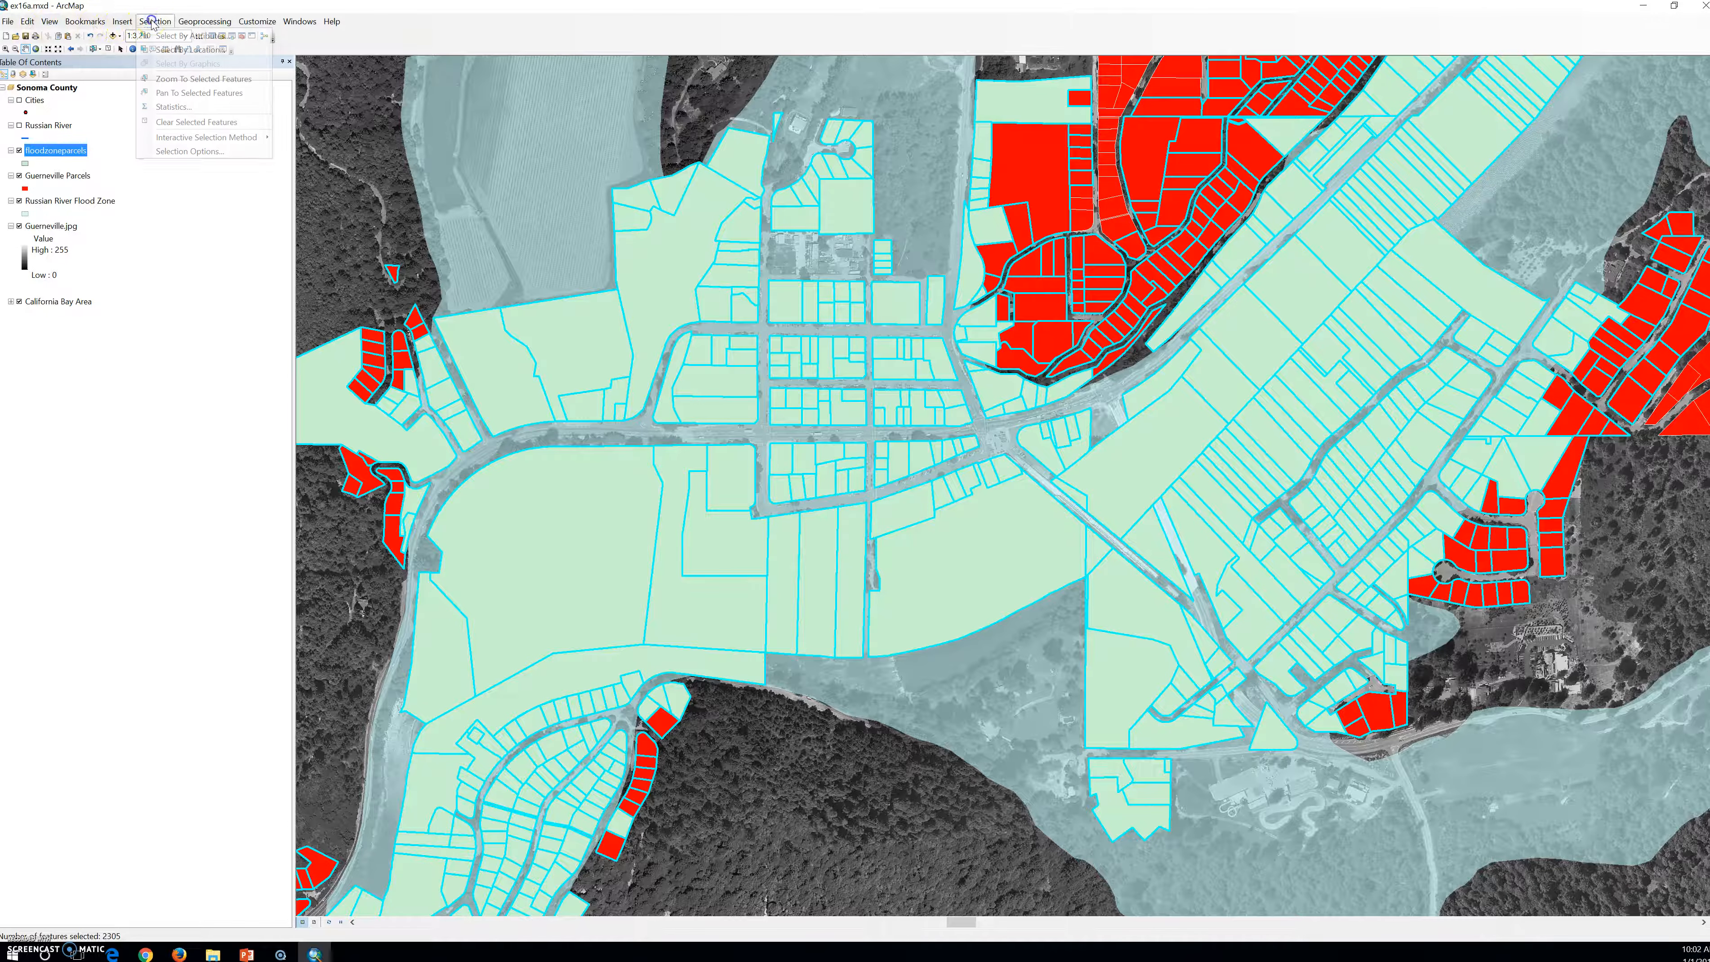
{"action": "left_click", "coordinate": [189, 49]}
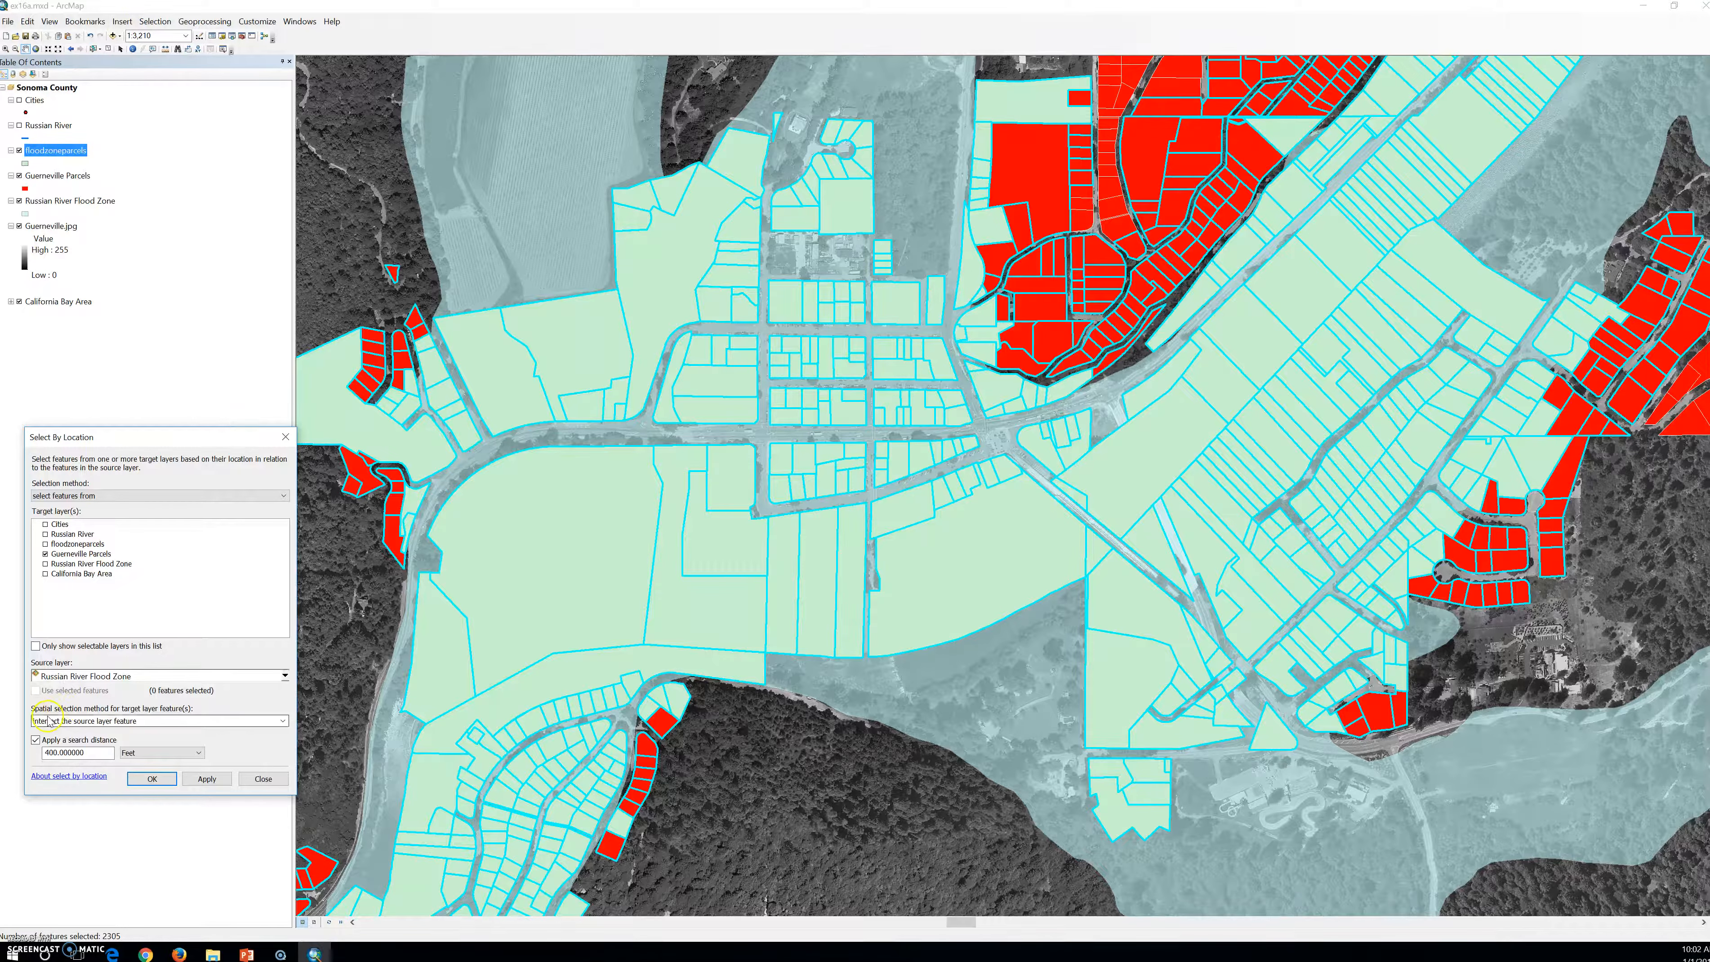
{"action": "left_click", "coordinate": [184, 725]}
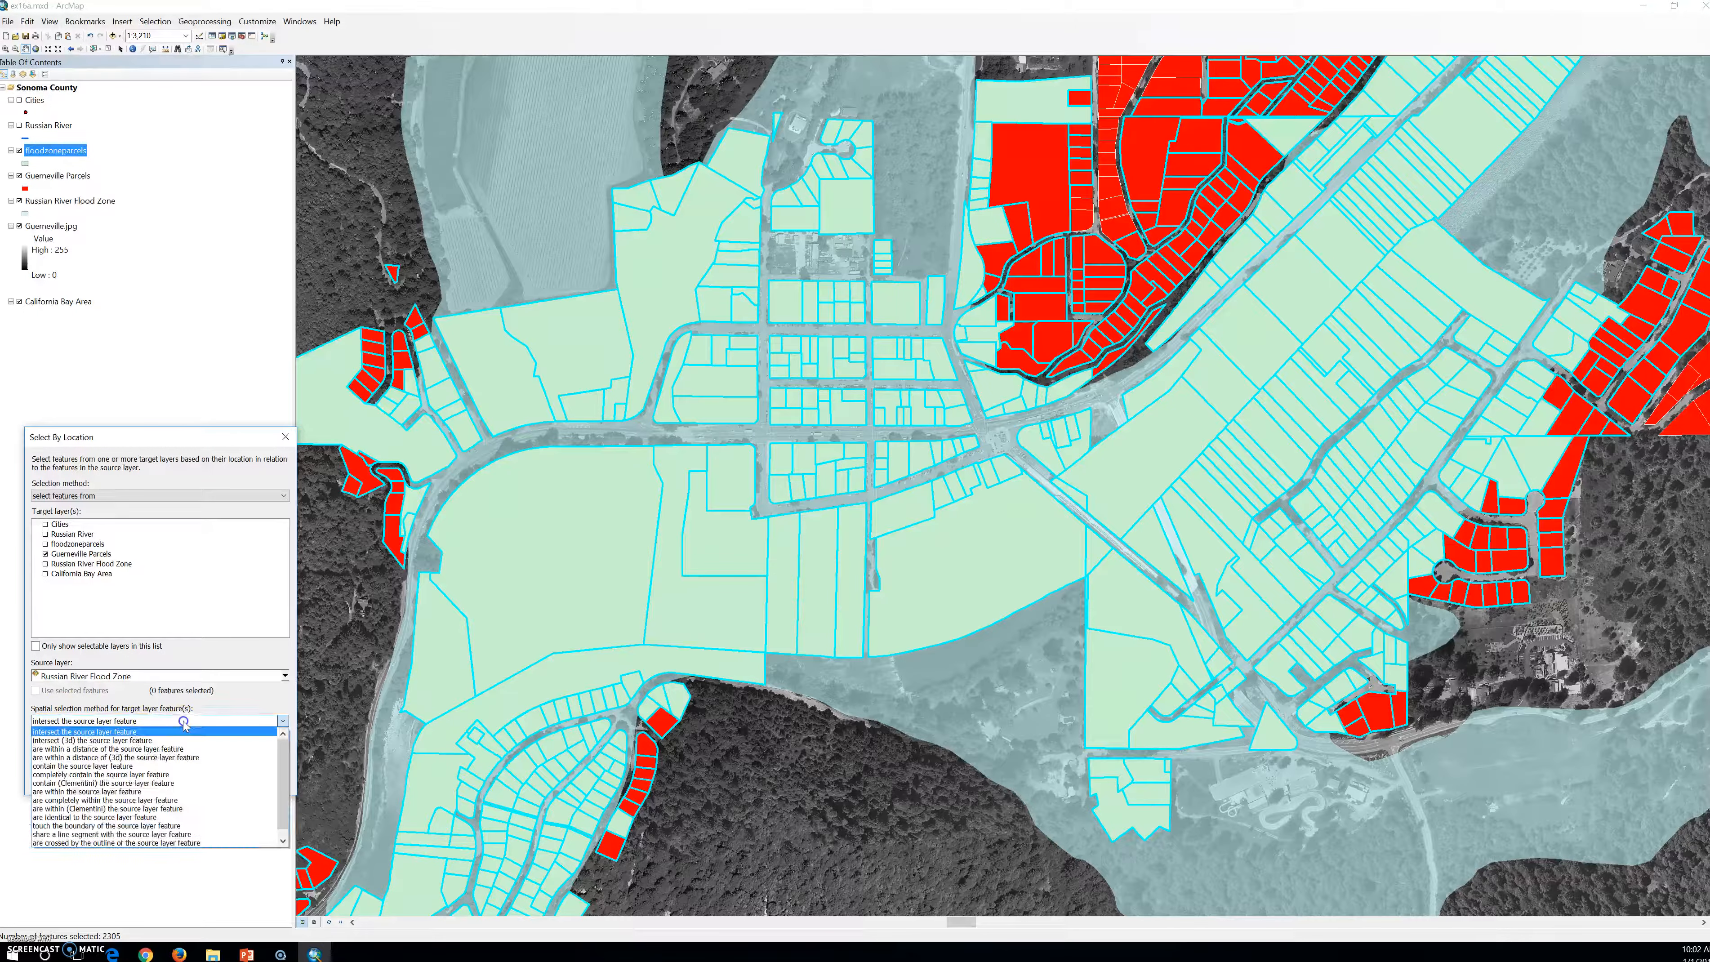
{"action": "scroll", "coordinate": [162, 748], "scroll_direction": "down", "scroll_amount": 1}
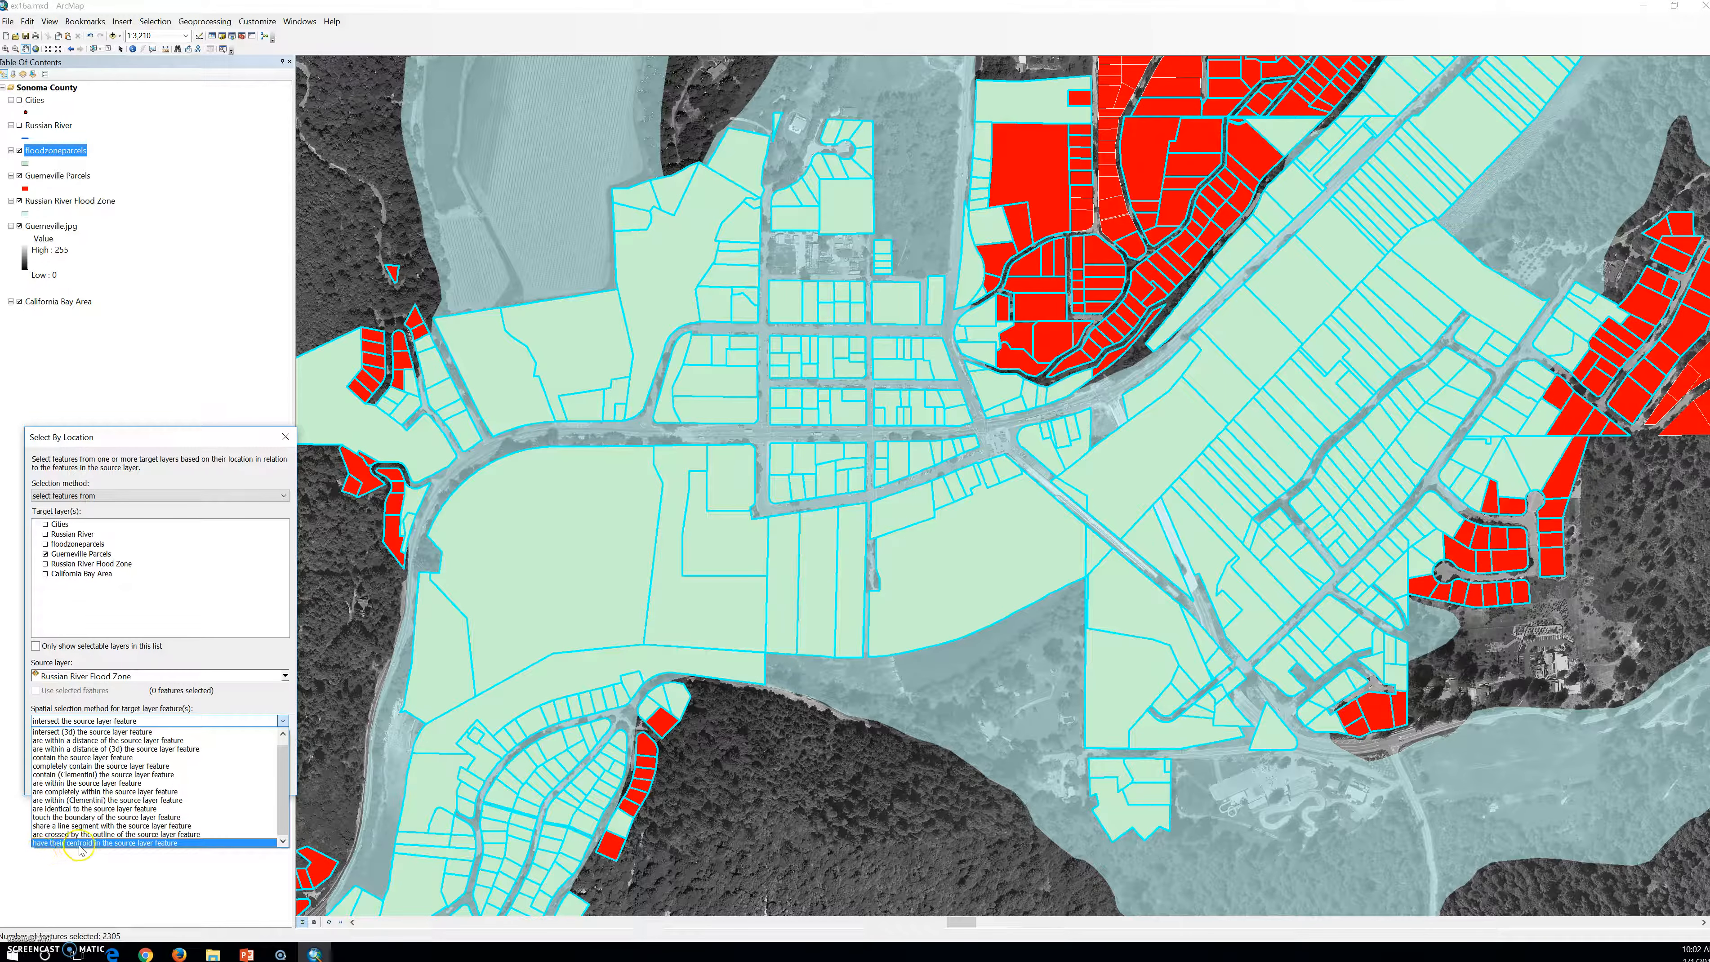
{"action": "left_click", "coordinate": [108, 844]}
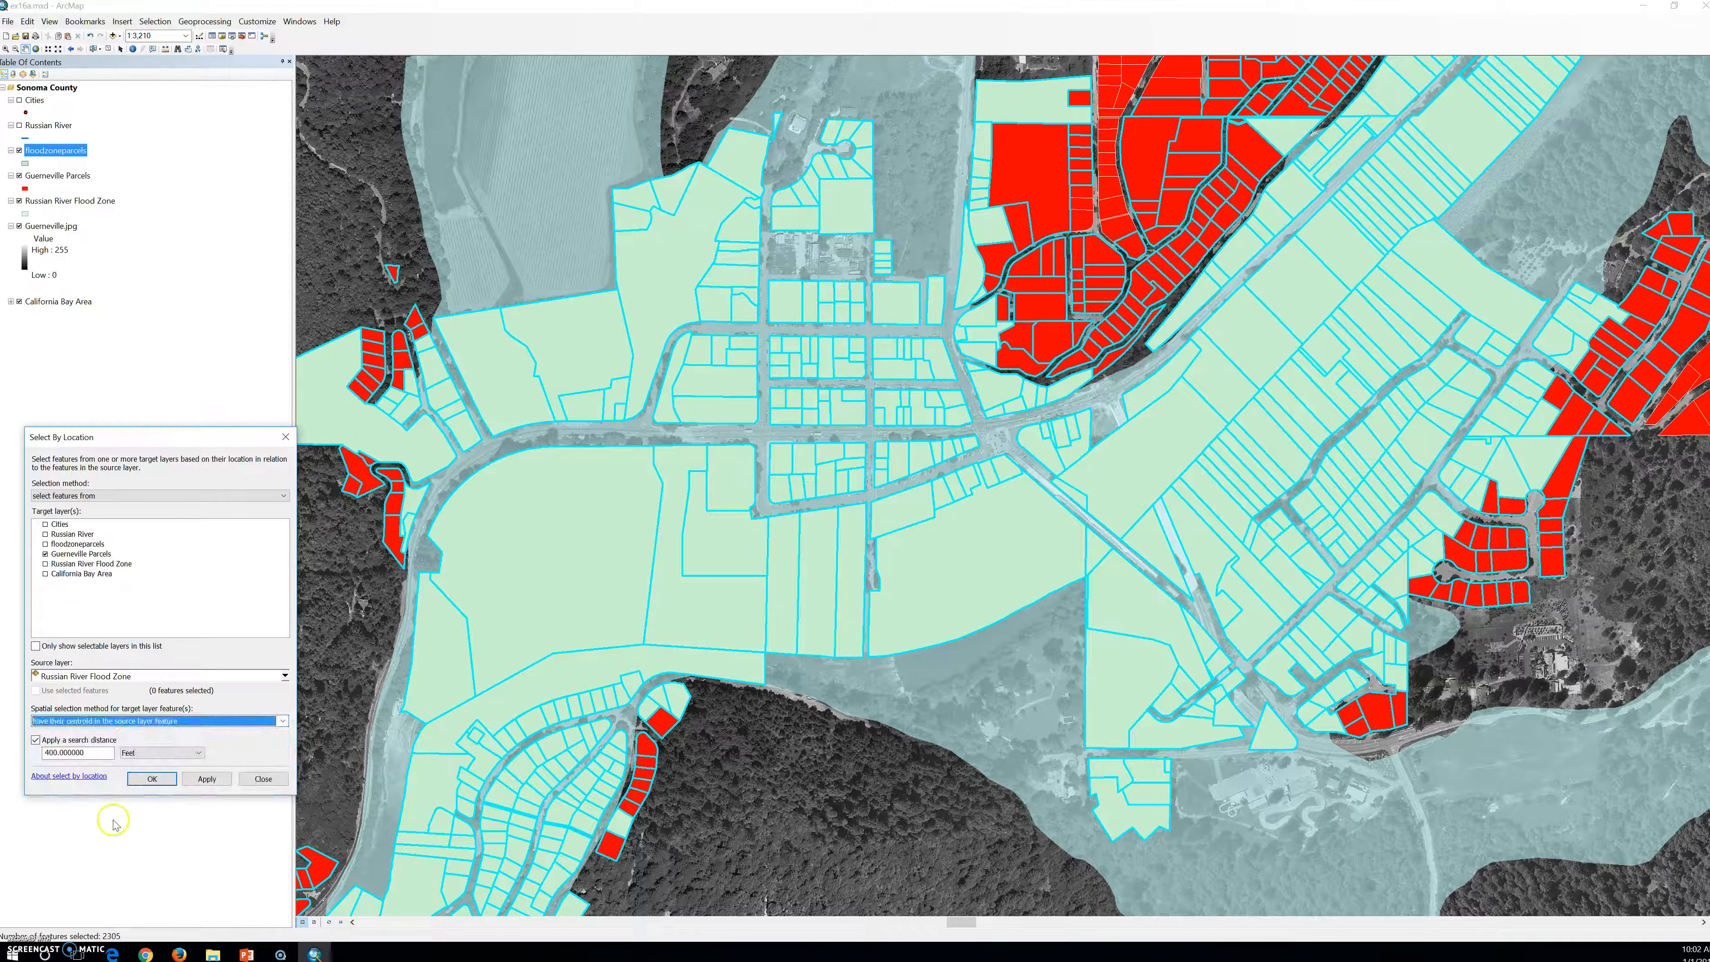
Turn off the search distance, select the Guerneville Parcels by centroid in the Russian River Flood Zone, and close the dialog.
{"action": "left_click", "coordinate": [47, 743]}
{"action": "left_click", "coordinate": [36, 741]}
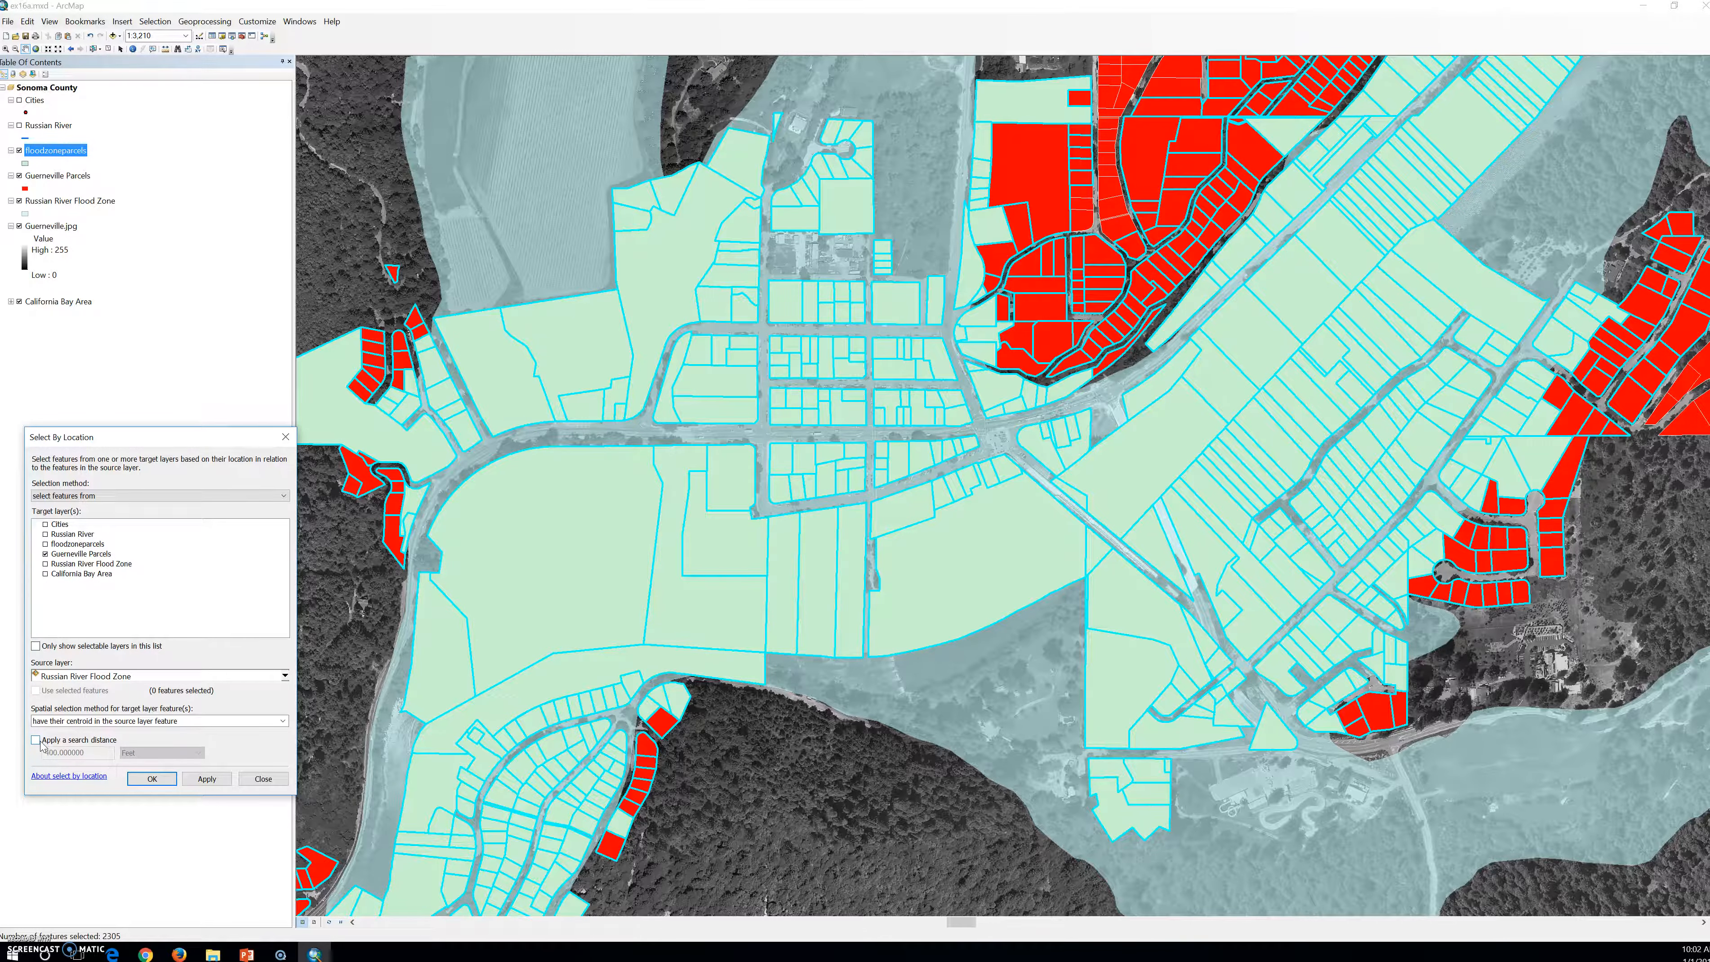
{"action": "left_click", "coordinate": [206, 779]}
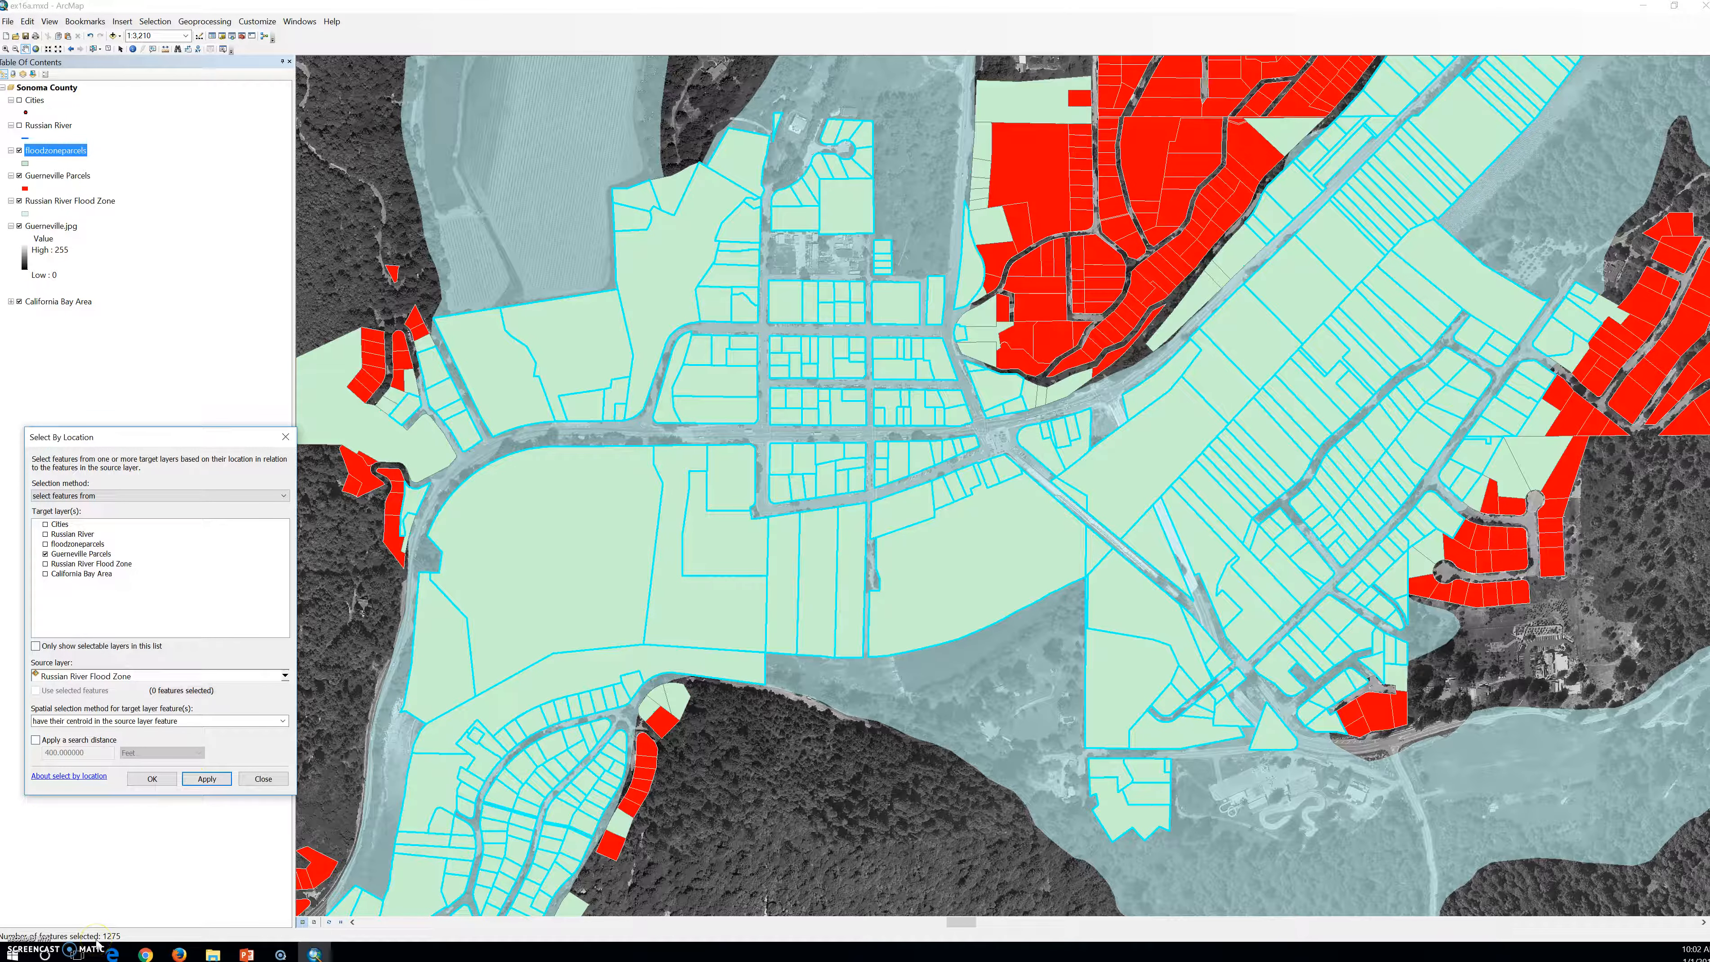
{"action": "left_click", "coordinate": [152, 780]}
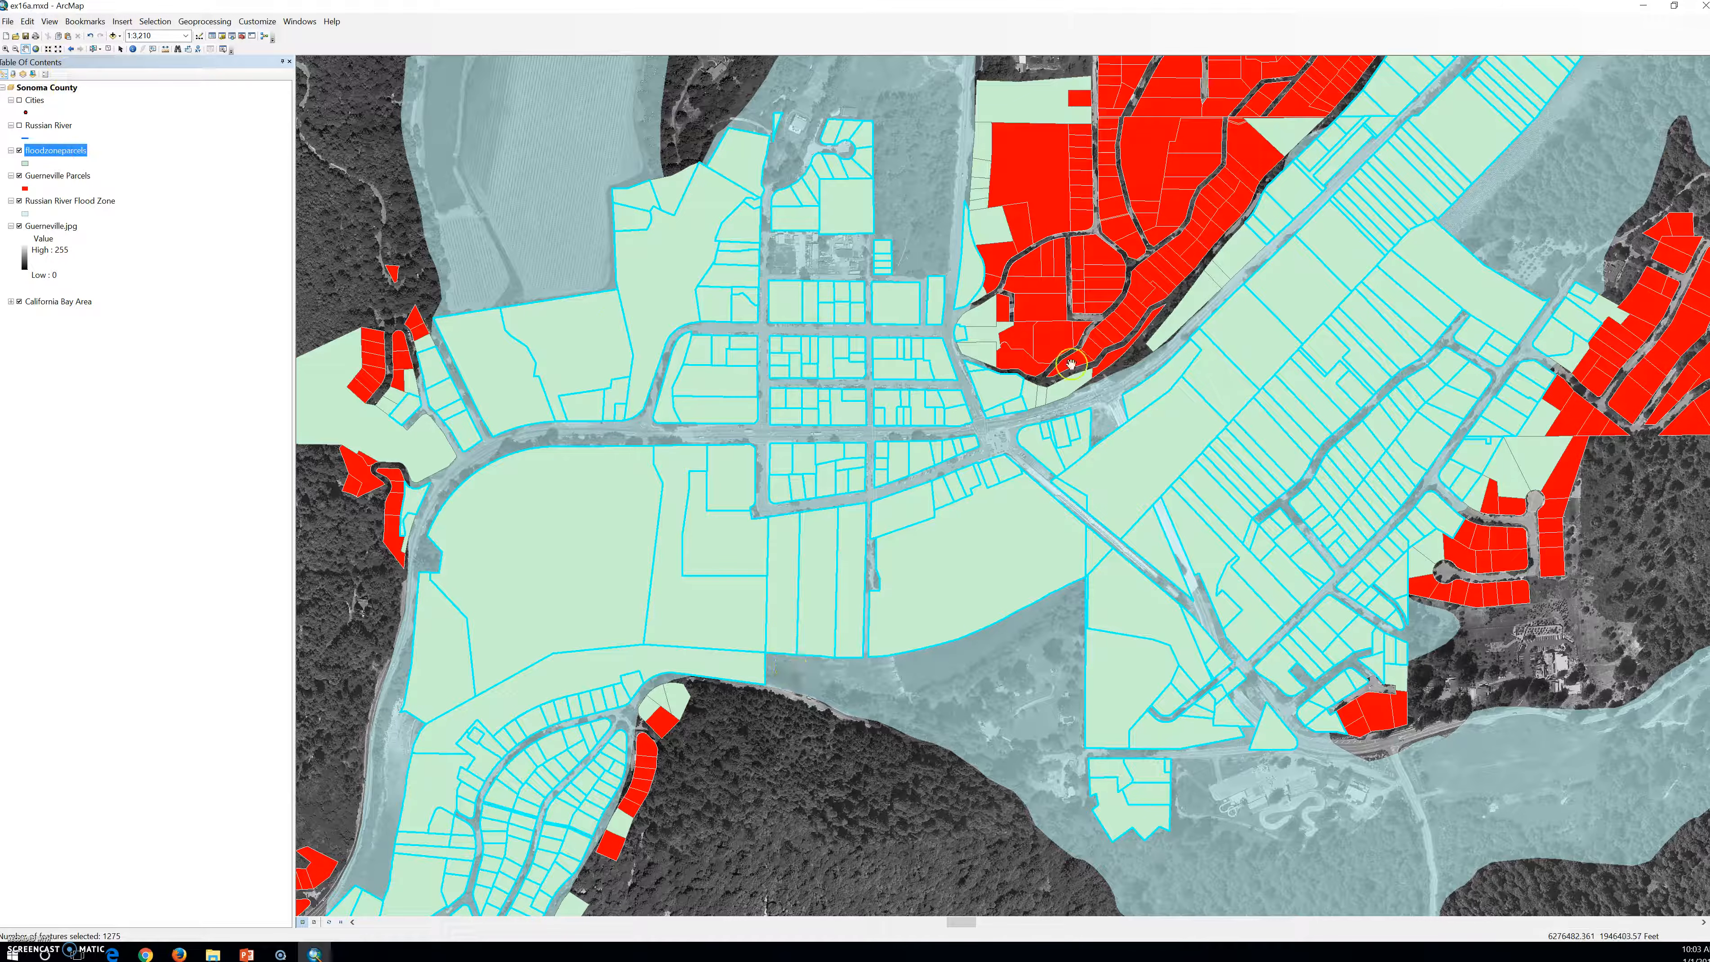
{"action": "left_click", "coordinate": [76, 153]}
{"action": "left_click", "coordinate": [66, 156]}
{"action": "right_click", "coordinate": [74, 153]}
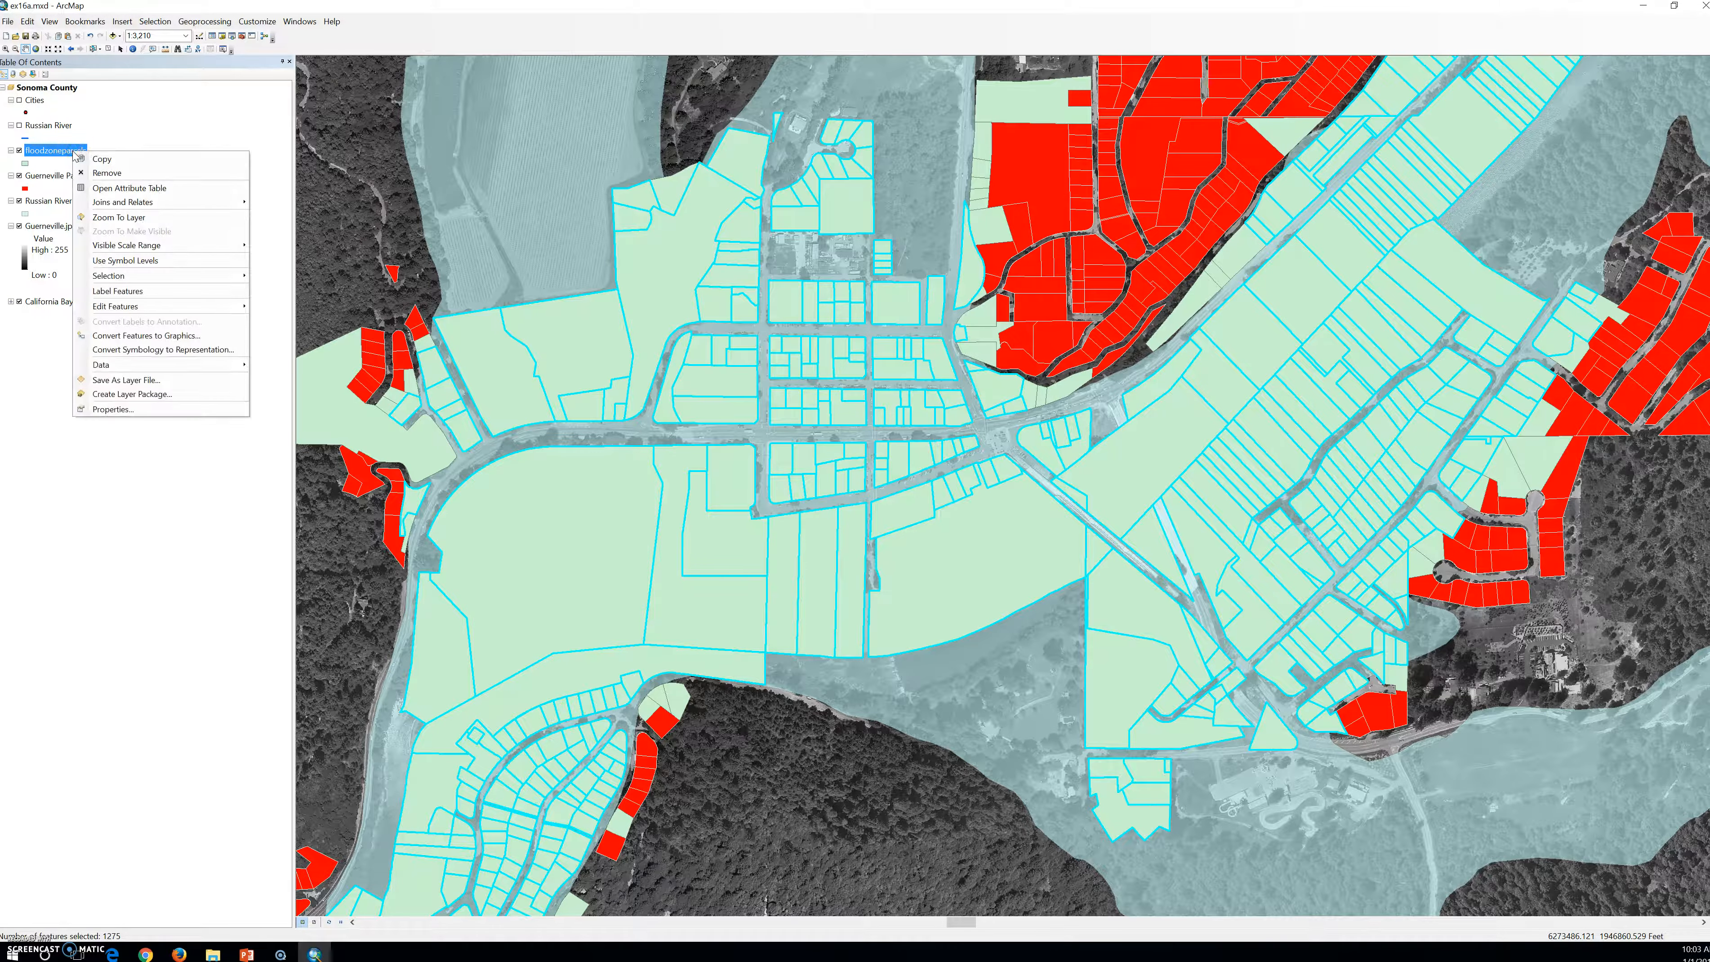
{"action": "left_click", "coordinate": [52, 204]}
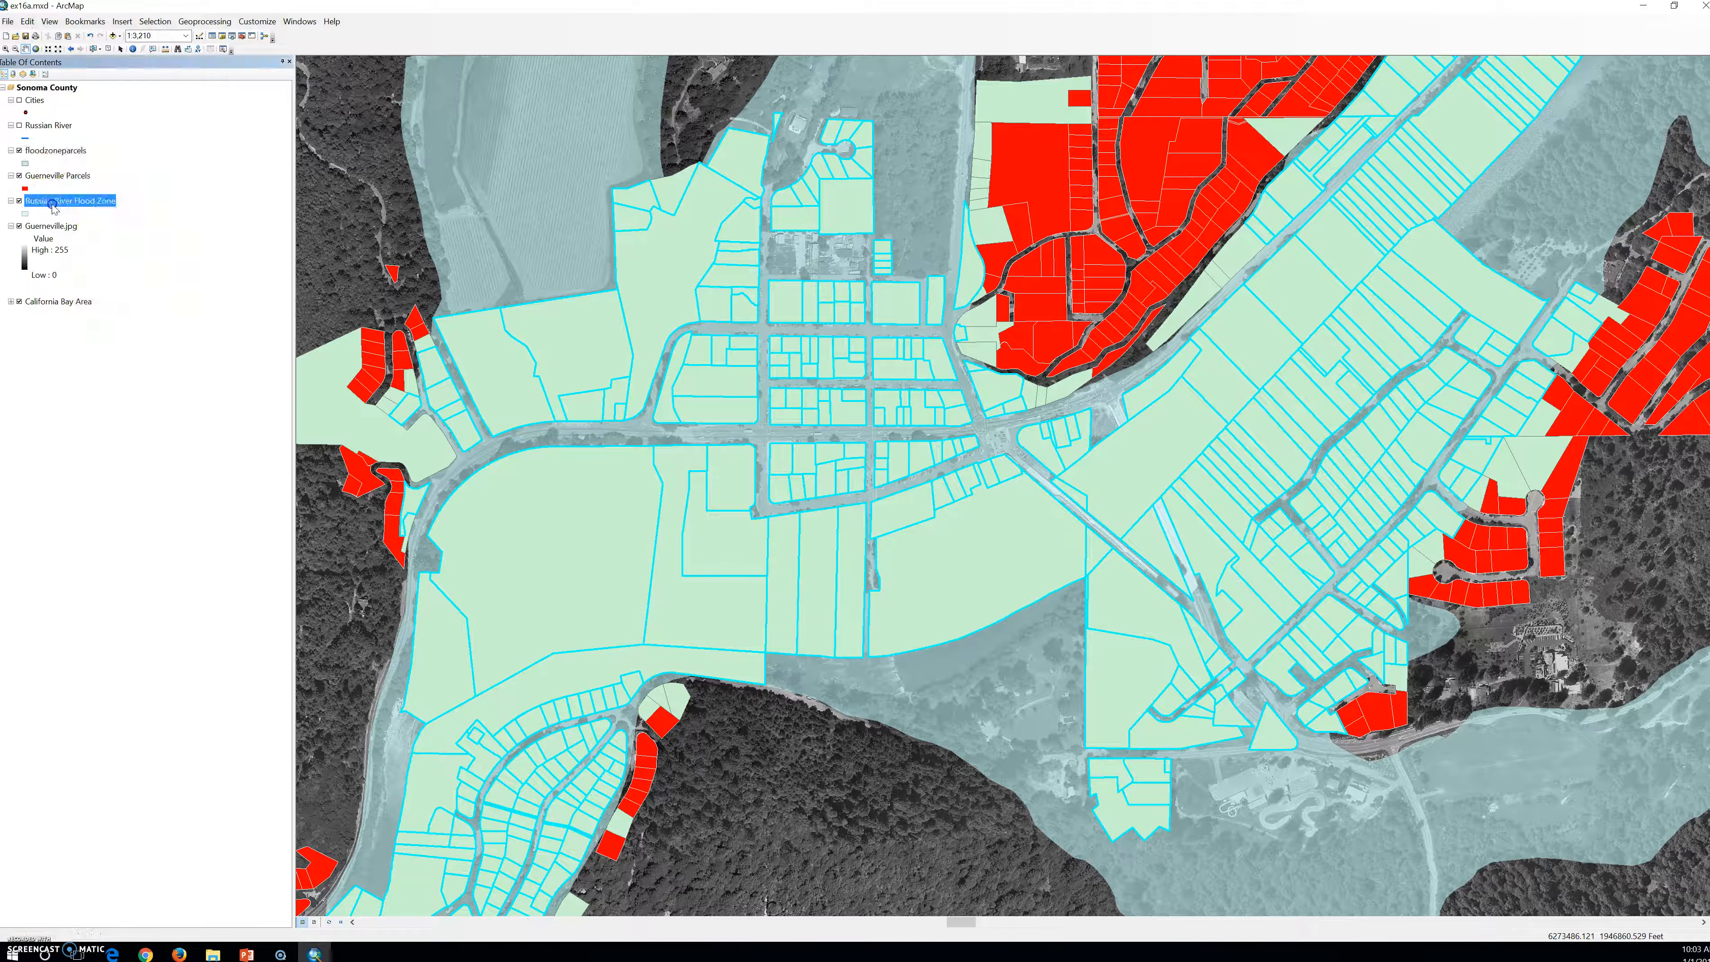
Open the data export options for the Guerneville Parcels layer.
{"action": "right_click", "coordinate": [60, 176]}
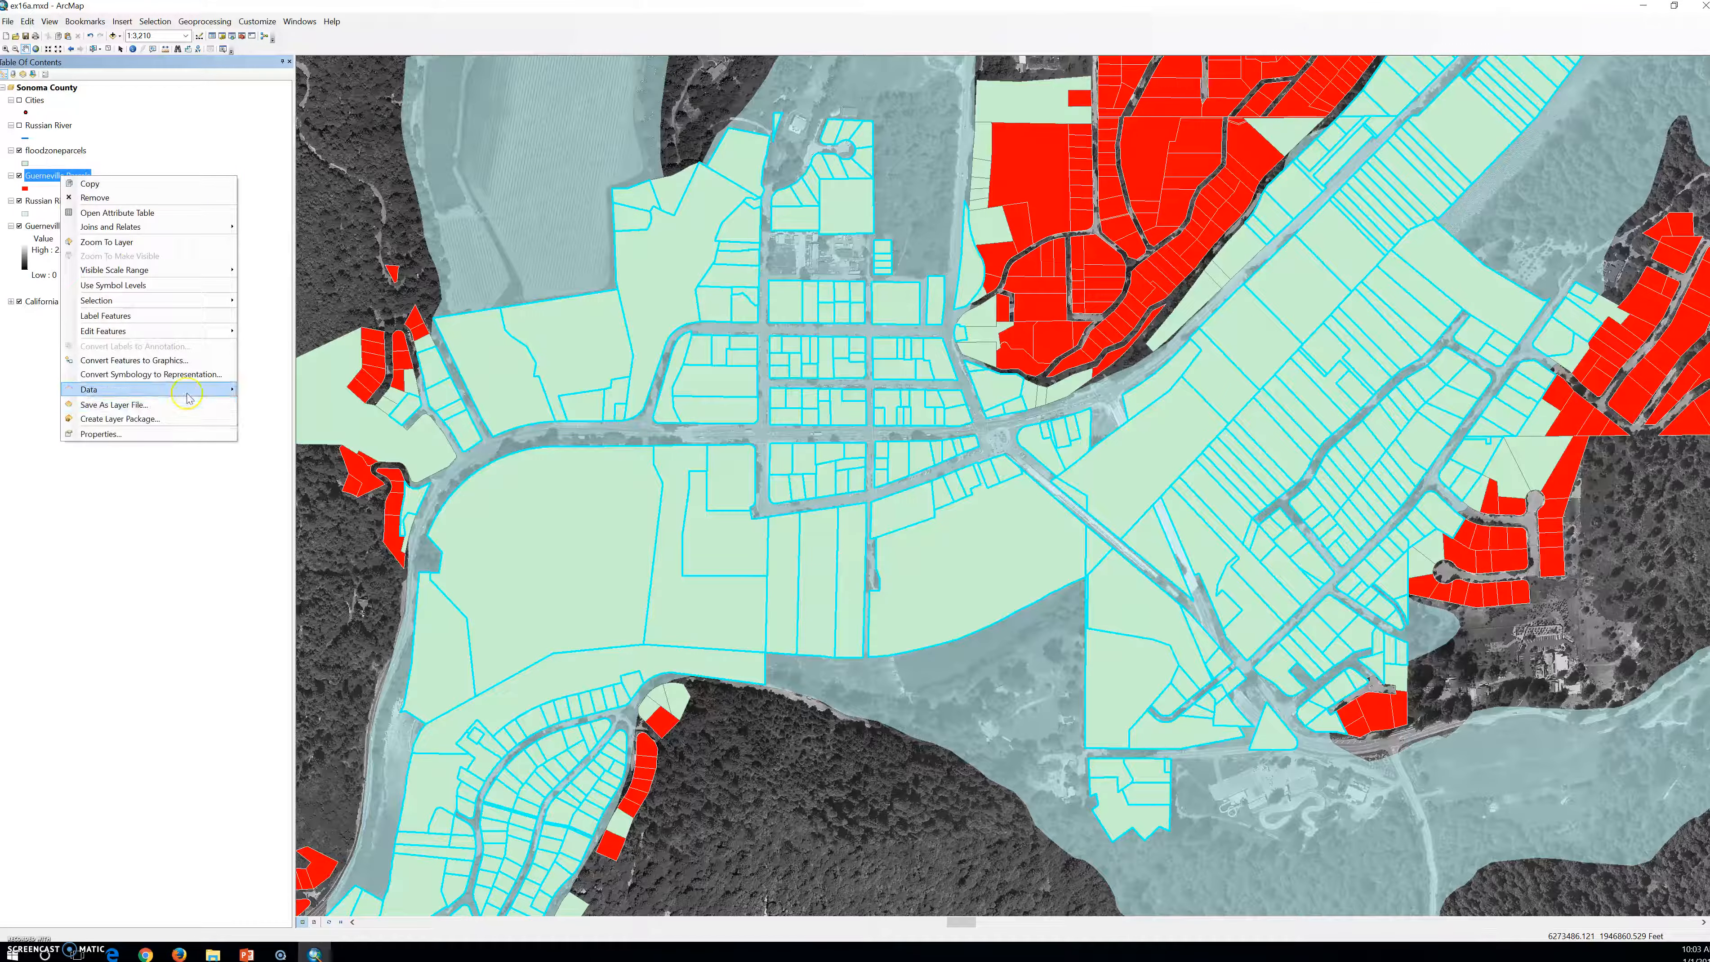
{"action": "mouse_move", "coordinate": [188, 394]}
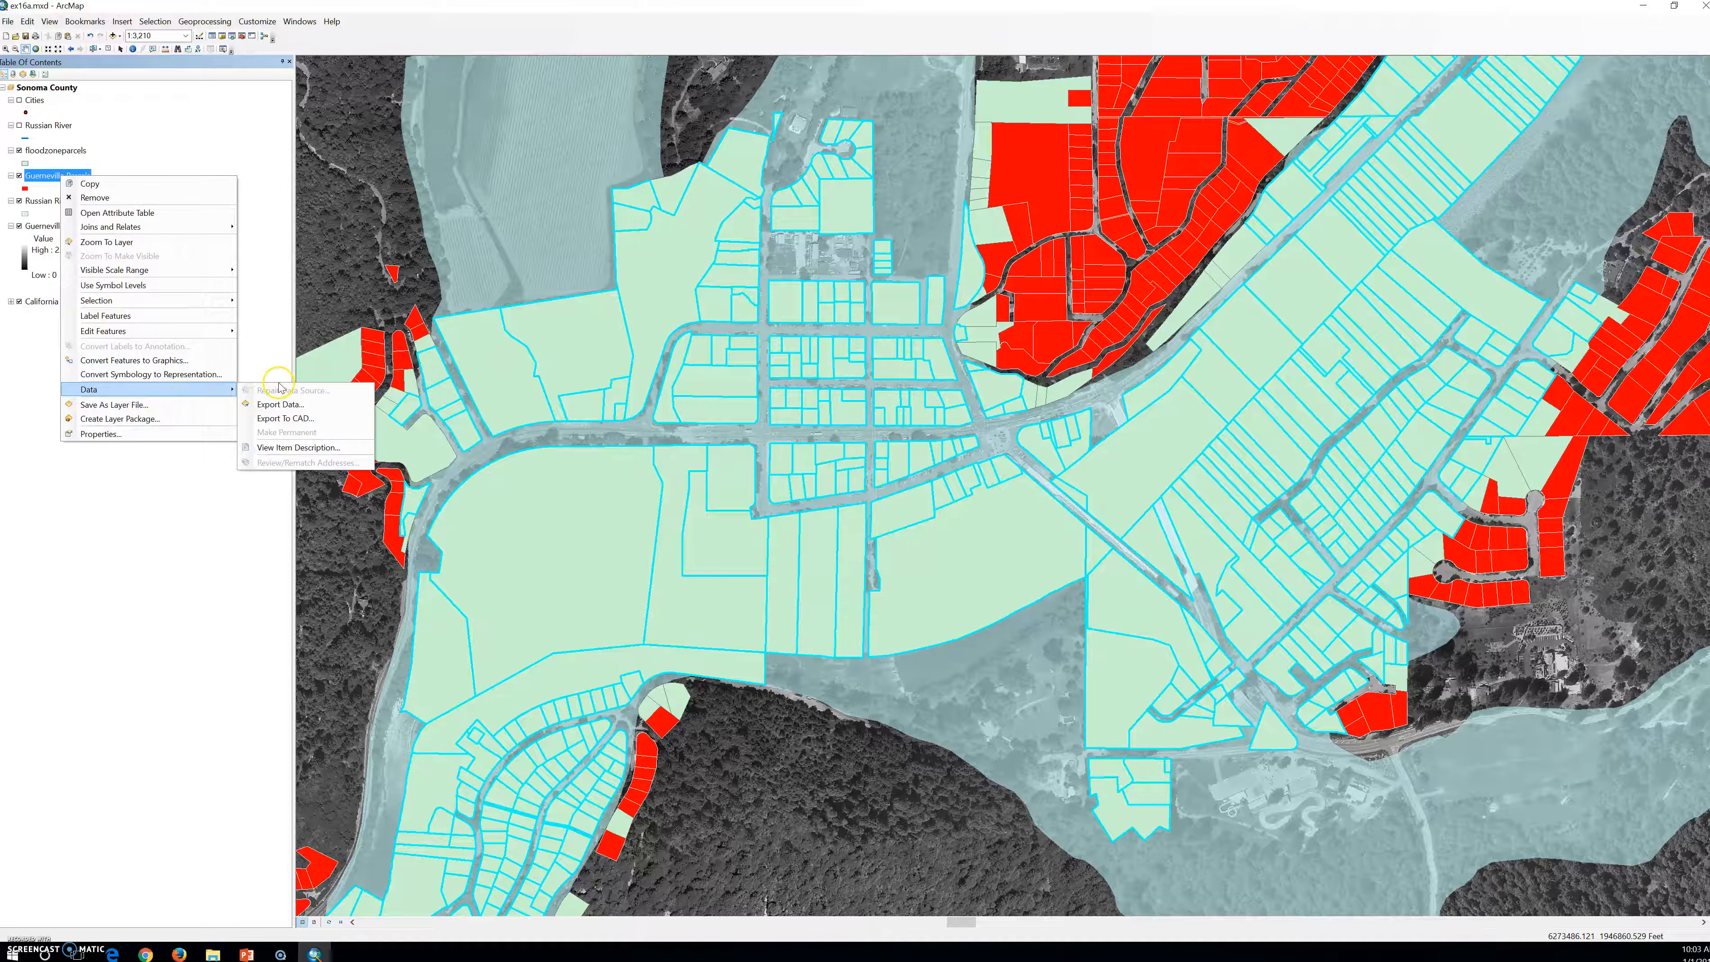